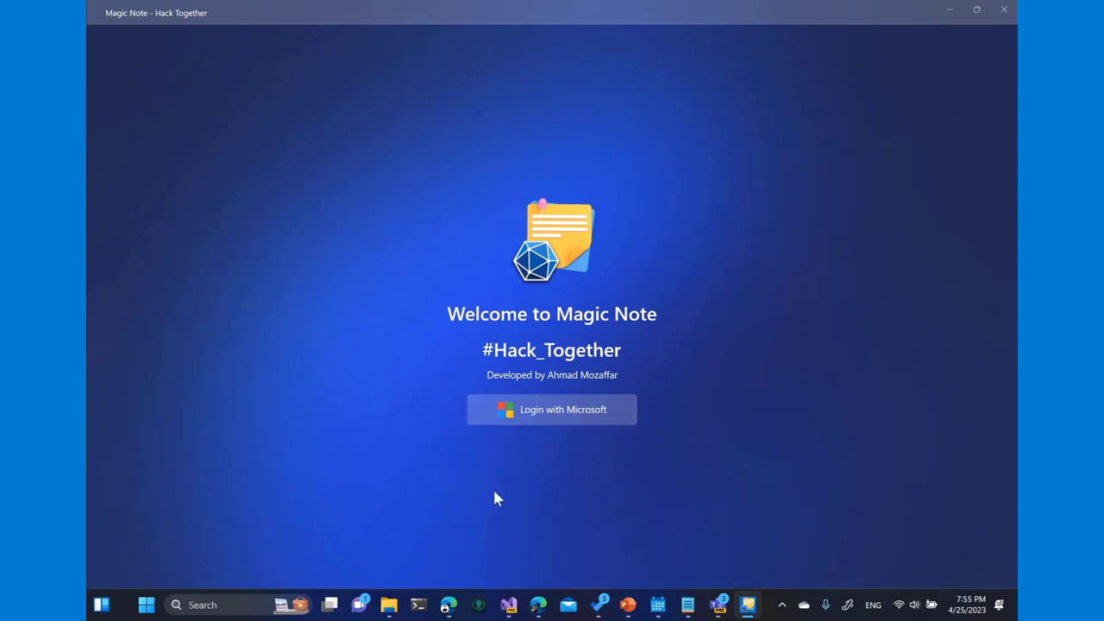
- Sign in to Magic Note with one of the existing Microsoft accounts offered in the sign-in window
{"action": "left_click", "coordinate": [544, 419]}
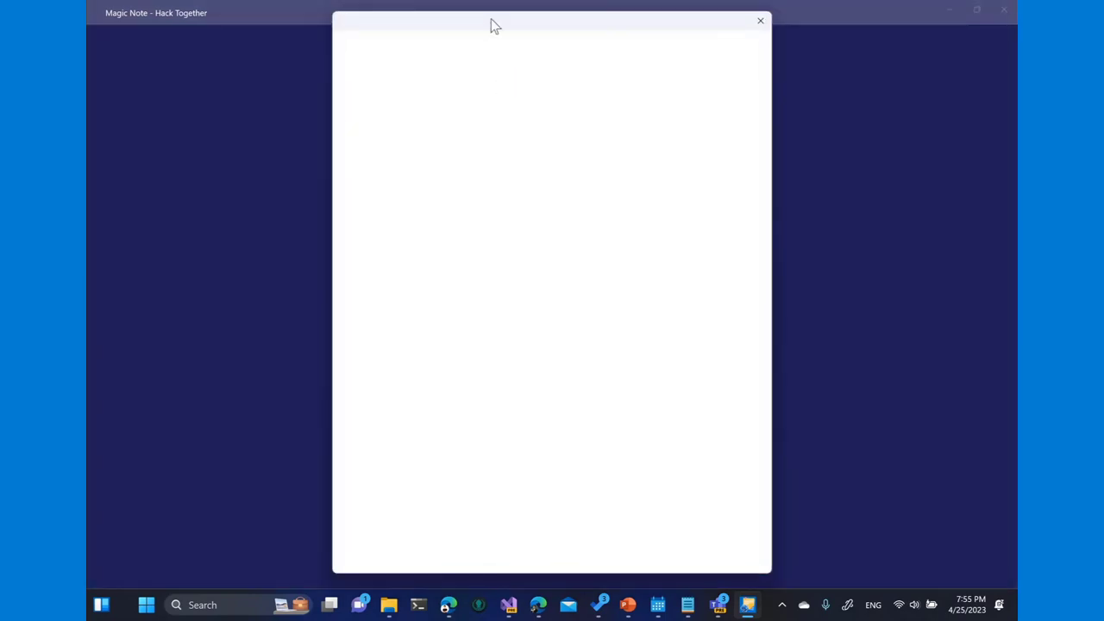
{"action": "left_click_drag", "start_coordinate": [492, 25], "coordinate": [532, 35]}
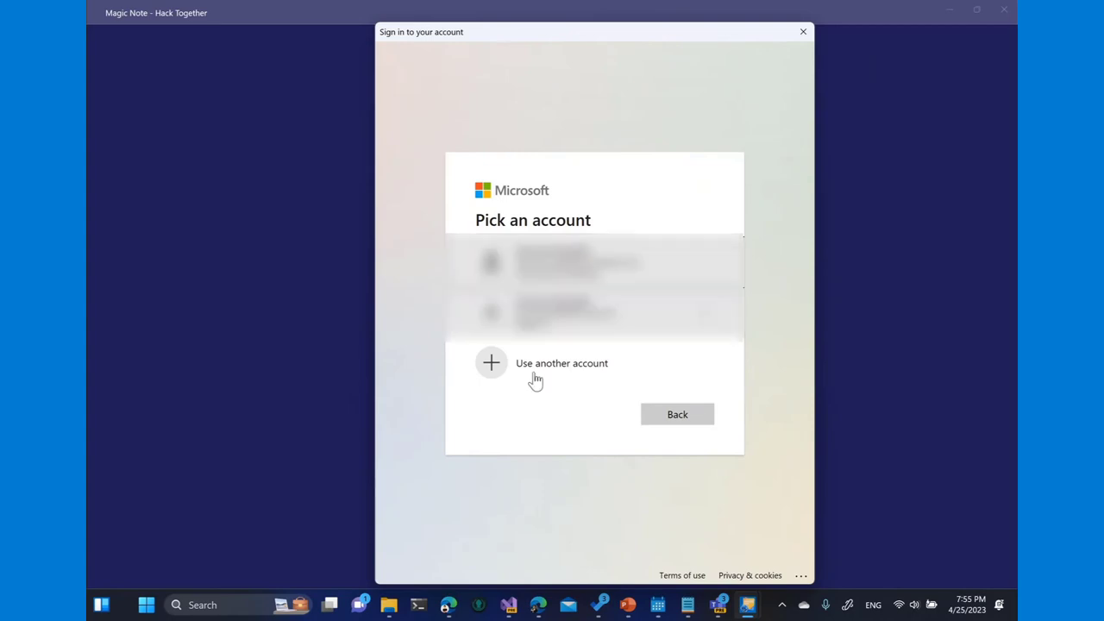
{"action": "left_click", "coordinate": [527, 332]}
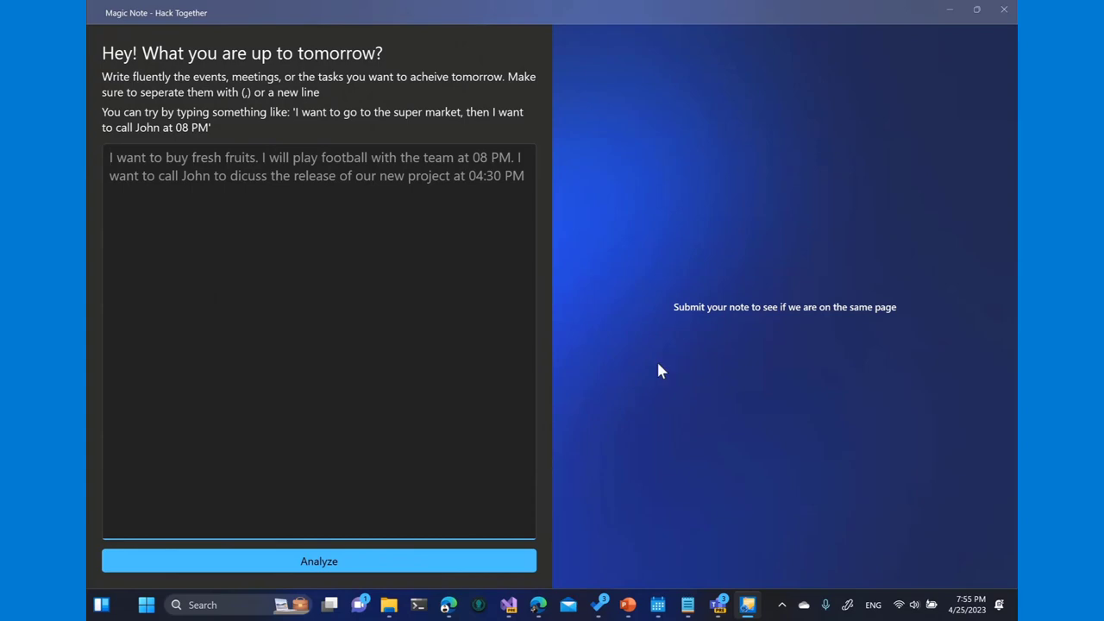
- Copy the second block of tasks, from the exam study meeting to the library visit, from the Demo Tasks Notepad file into the Magic Note text field
{"action": "left_click", "coordinate": [687, 605]}
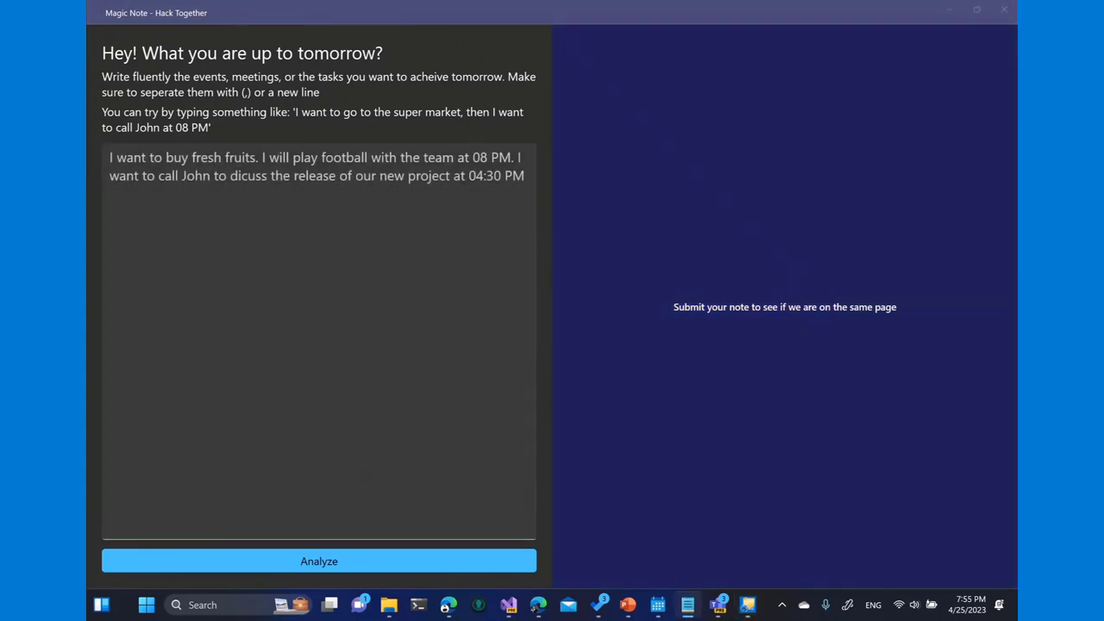
{"action": "left_click_drag", "start_coordinate": [394, 155], "coordinate": [493, 87]}
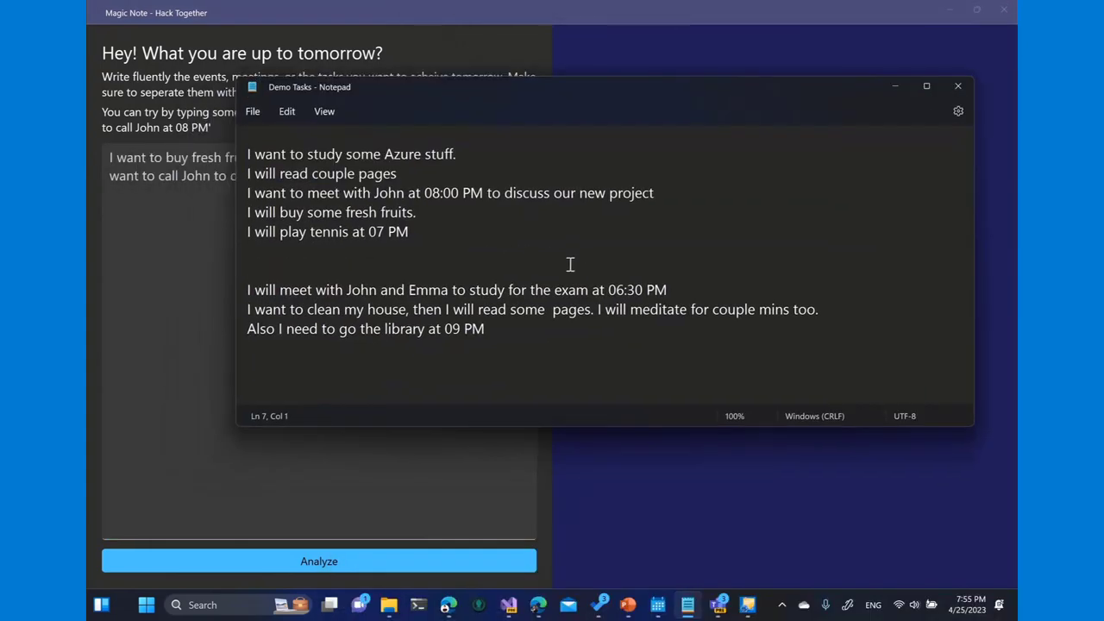
{"action": "left_click_drag", "start_coordinate": [515, 330], "coordinate": [249, 298]}
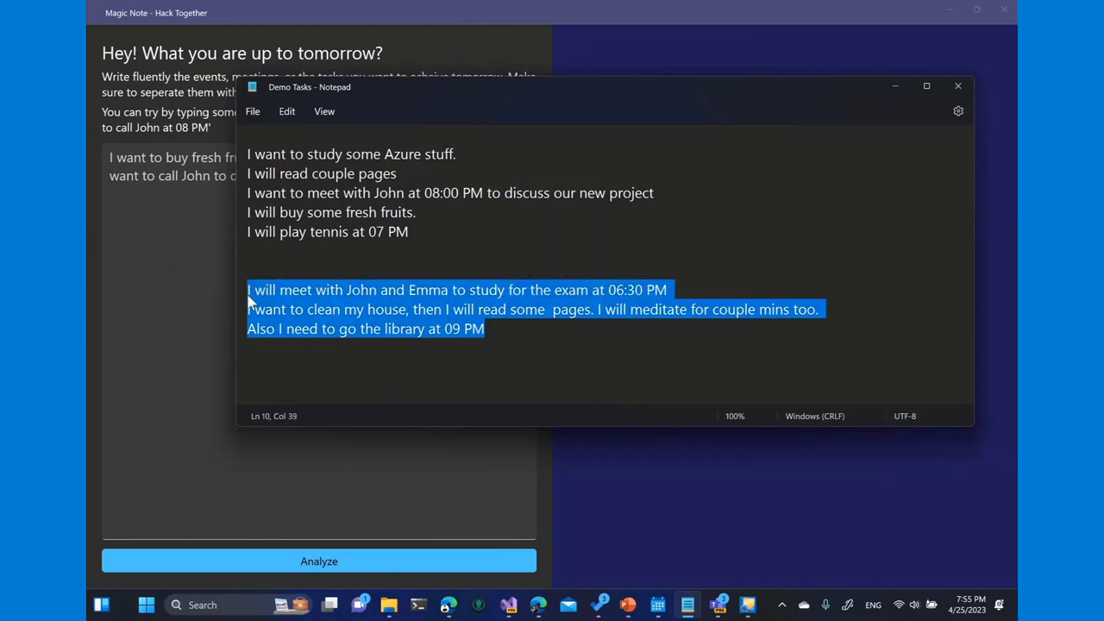
{"action": "key", "text": "ctrl+c"}
{"action": "left_click", "coordinate": [894, 90]}
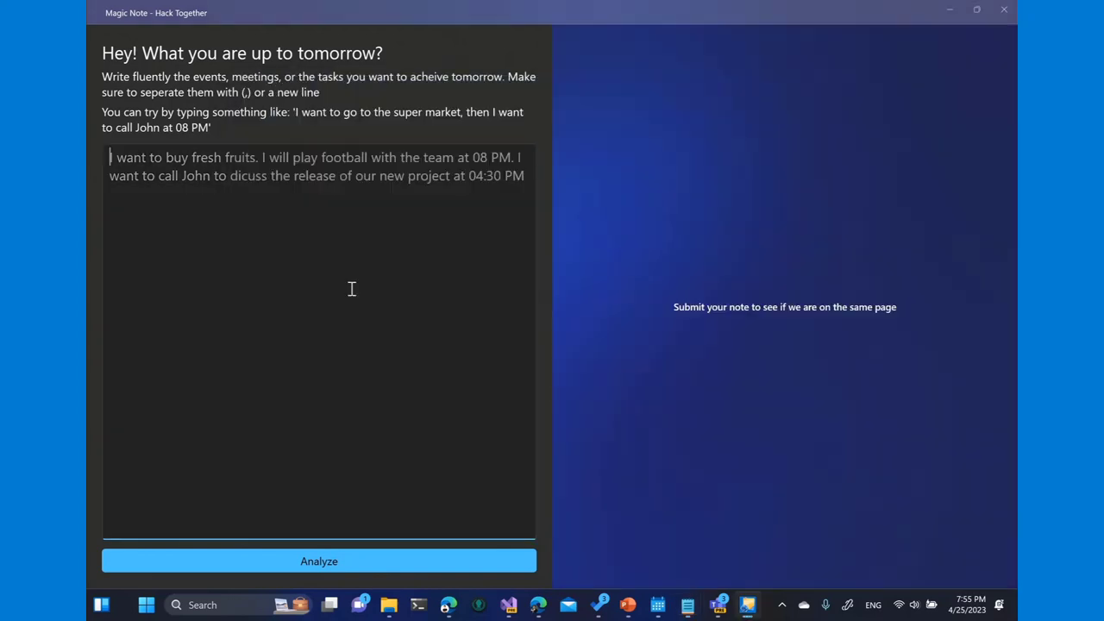
{"action": "key", "text": "ctrl+a"}
{"action": "key", "text": "ctrl+v"}
- Read through the pasted note, from the exam study meeting in its first line to the library visit in its last
{"action": "left_click_drag", "start_coordinate": [358, 268], "coordinate": [88, 157]}
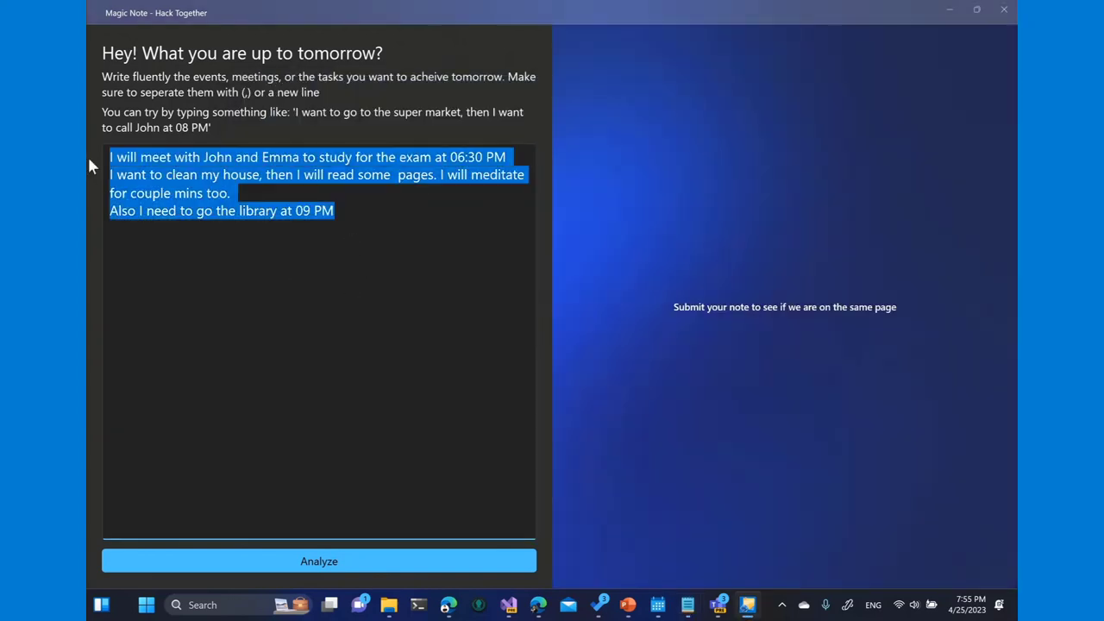
{"action": "left_click", "coordinate": [366, 215]}
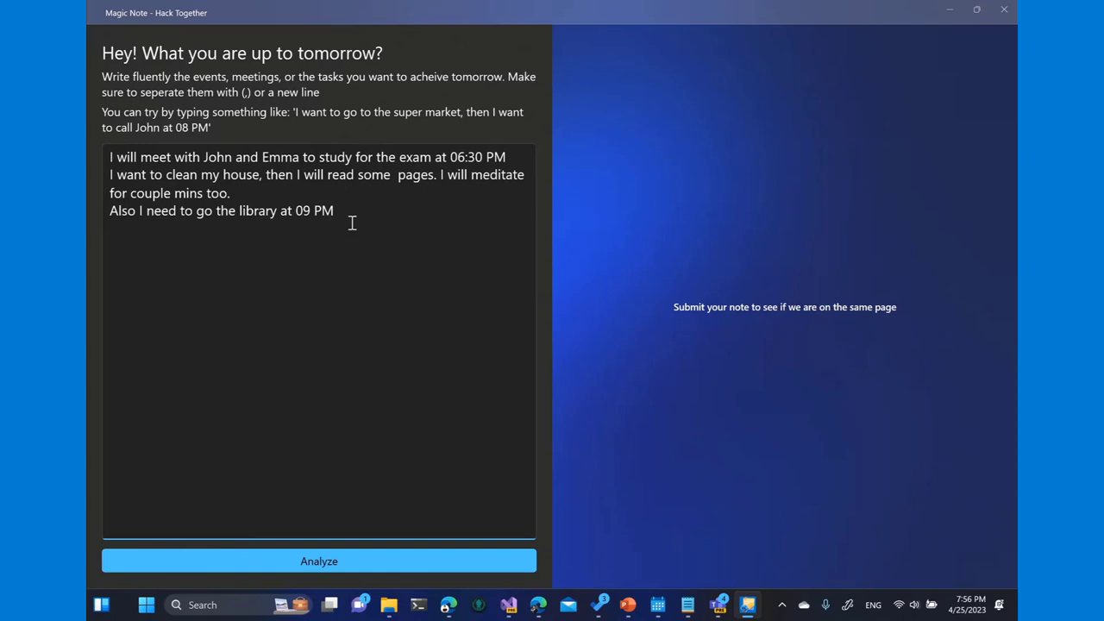
{"action": "triple_click", "coordinate": [107, 158]}
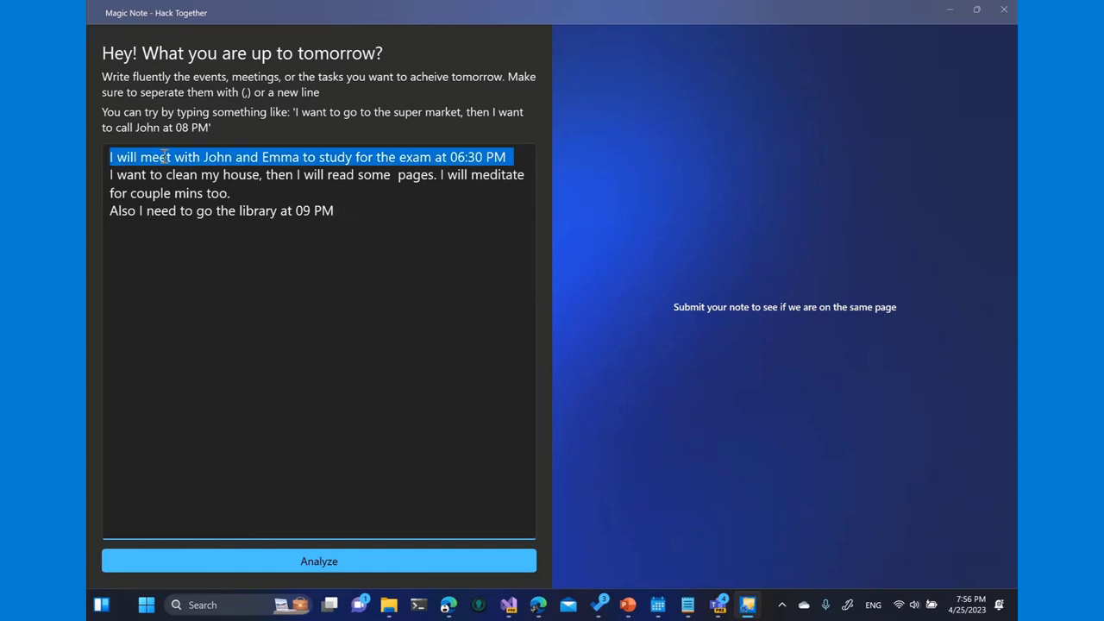
{"action": "left_click", "coordinate": [169, 157]}
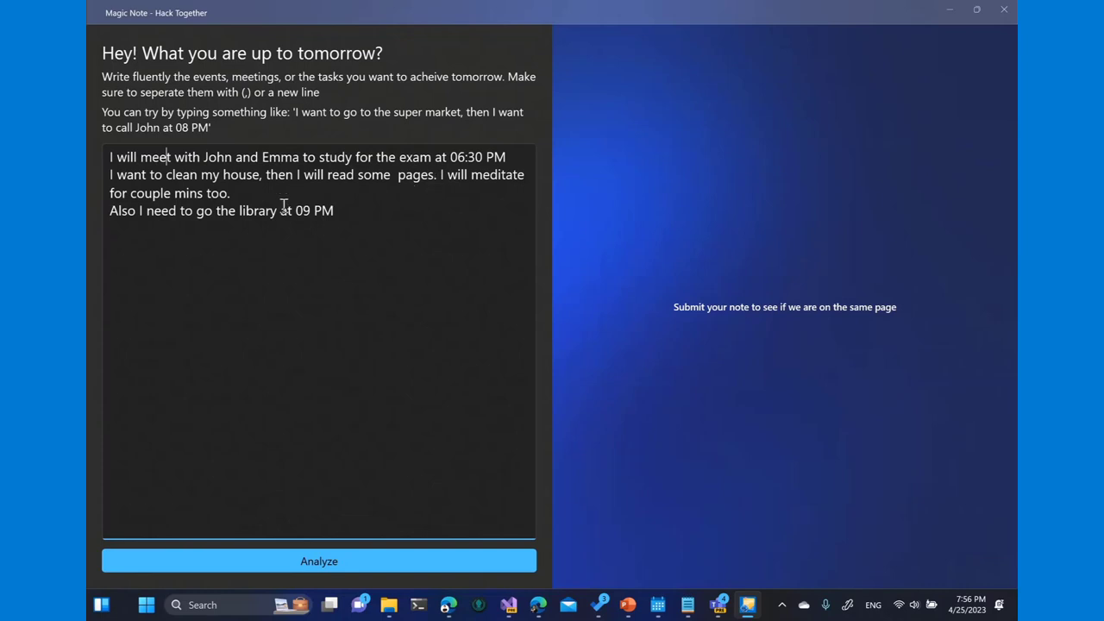
{"action": "left_click_drag", "start_coordinate": [183, 214], "coordinate": [355, 209]}
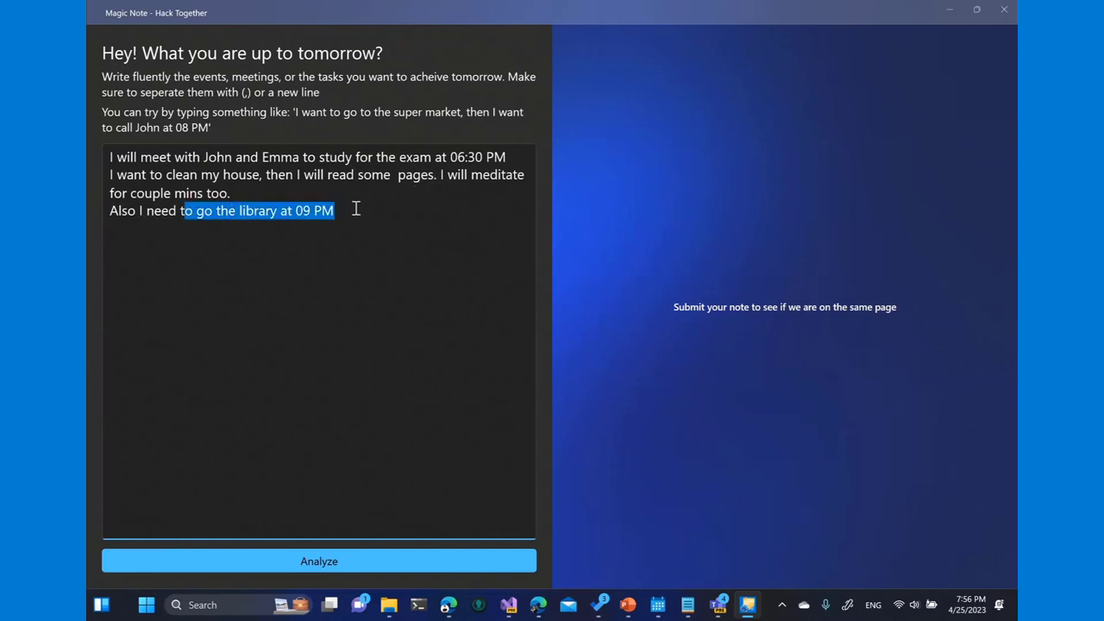
{"action": "left_click", "coordinate": [340, 217]}
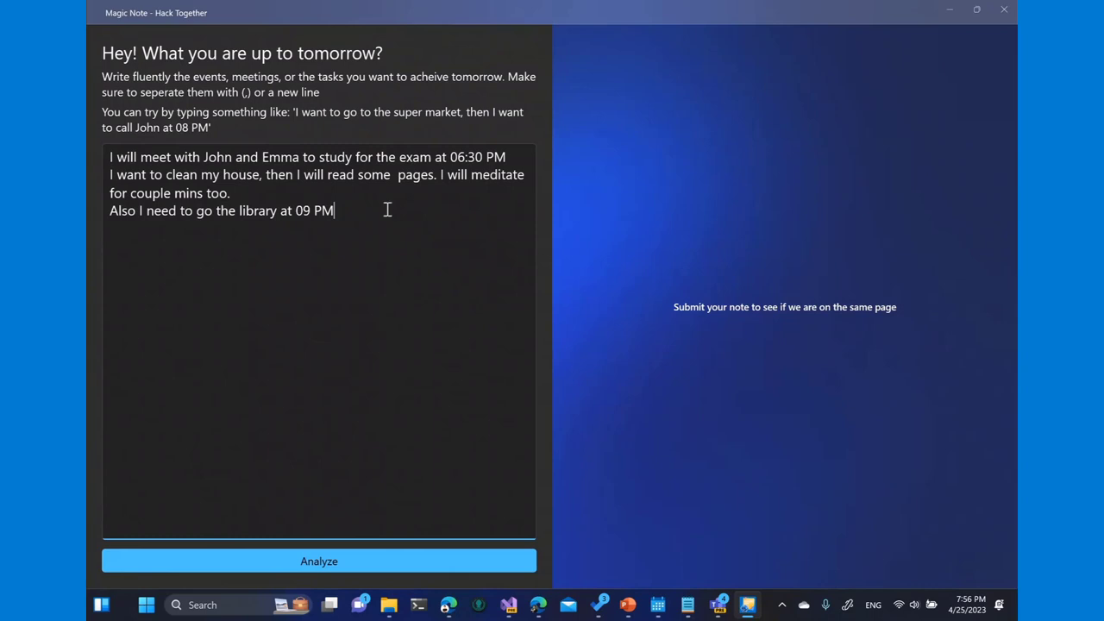
{"action": "left_click_drag", "start_coordinate": [411, 253], "coordinate": [110, 147]}
{"action": "key", "text": "Right"}
- Analyze the note and look through the list of items extracted from it
{"action": "left_click", "coordinate": [323, 566]}
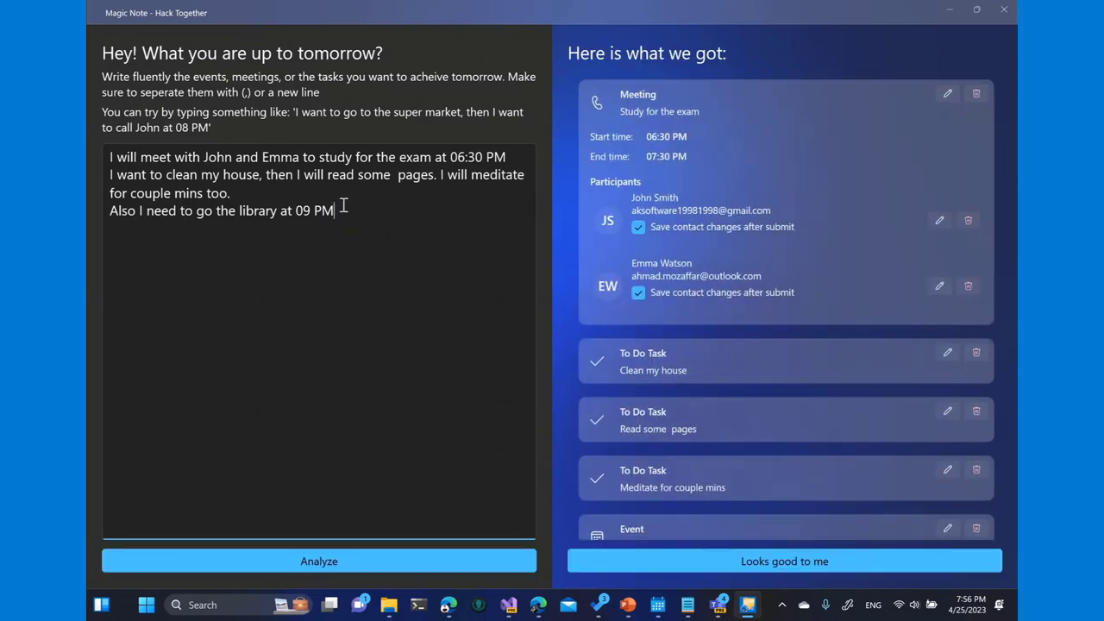
{"action": "scroll", "coordinate": [686, 258], "scroll_direction": "down", "scroll_amount": 2}
{"action": "scroll", "coordinate": [685, 259], "scroll_direction": "up", "scroll_amount": 2}
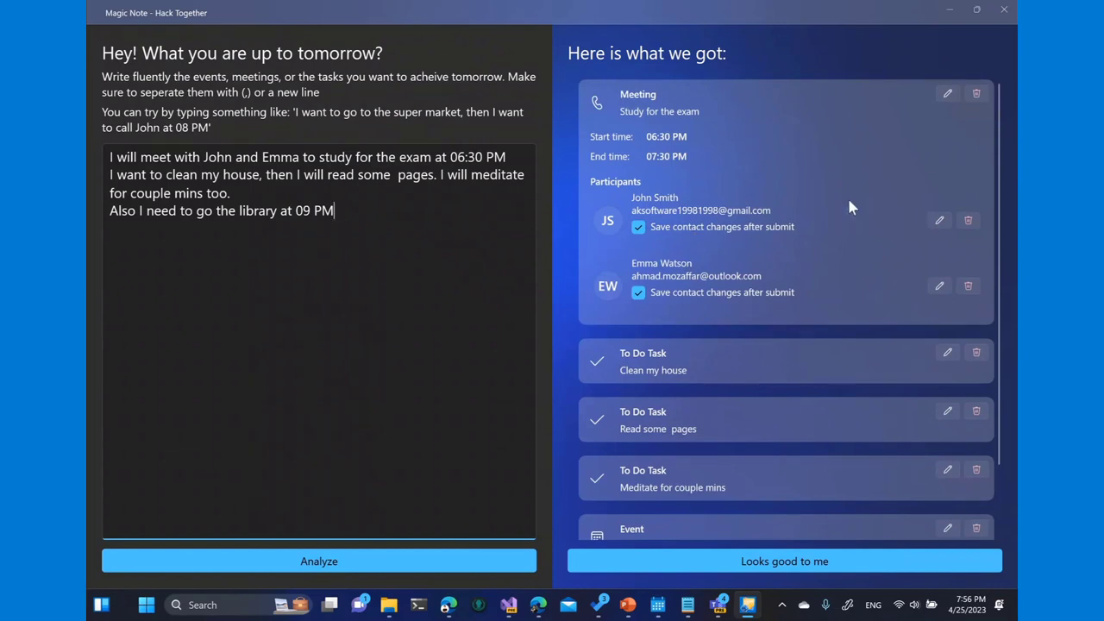
{"action": "scroll", "coordinate": [815, 227], "scroll_direction": "down", "scroll_amount": 2}
{"action": "scroll", "coordinate": [818, 228], "scroll_direction": "up", "scroll_amount": 2}
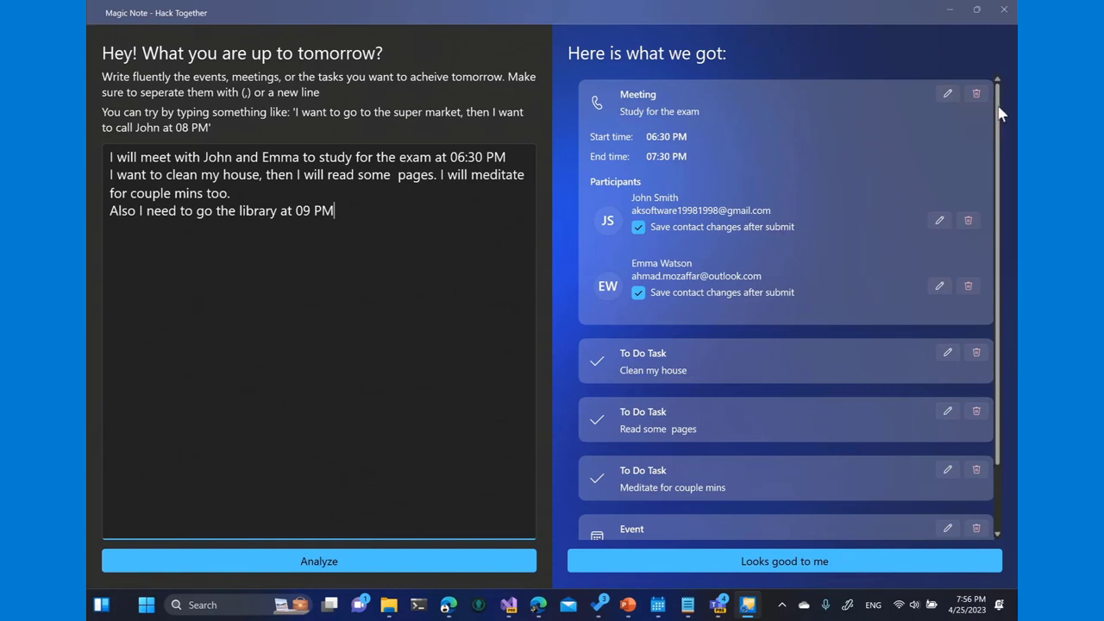
{"action": "scroll", "coordinate": [1001, 120], "scroll_direction": "down", "scroll_amount": 1}
{"action": "scroll", "coordinate": [1003, 129], "scroll_direction": "up", "scroll_amount": 1}
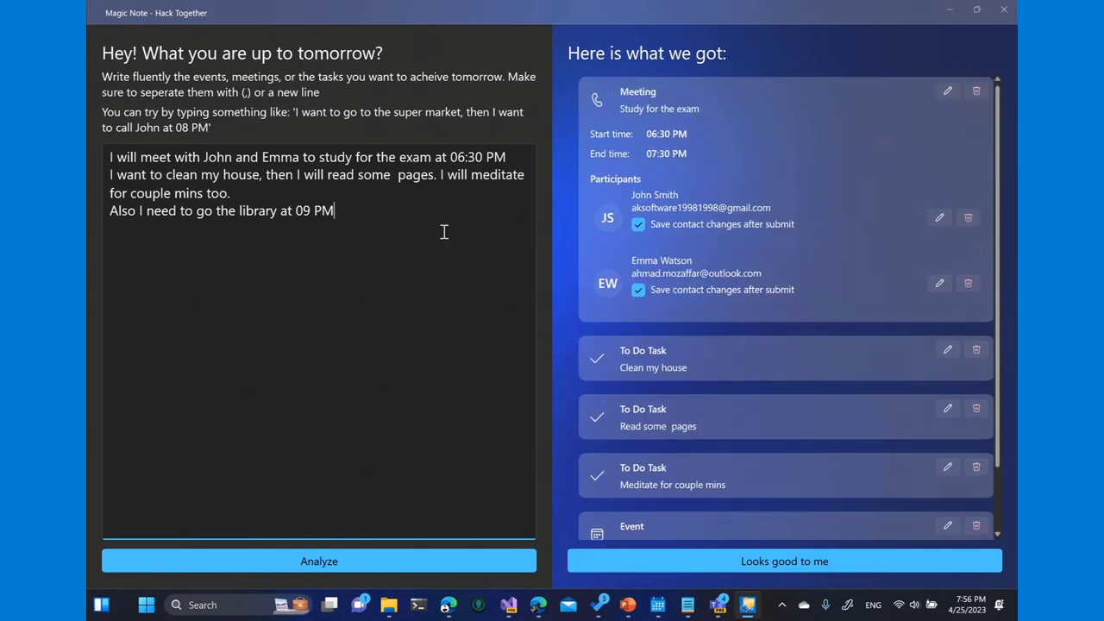
- Compare the note's text with the extracted meeting, to-do tasks and library event
{"action": "left_click_drag", "start_coordinate": [443, 233], "coordinate": [106, 160]}
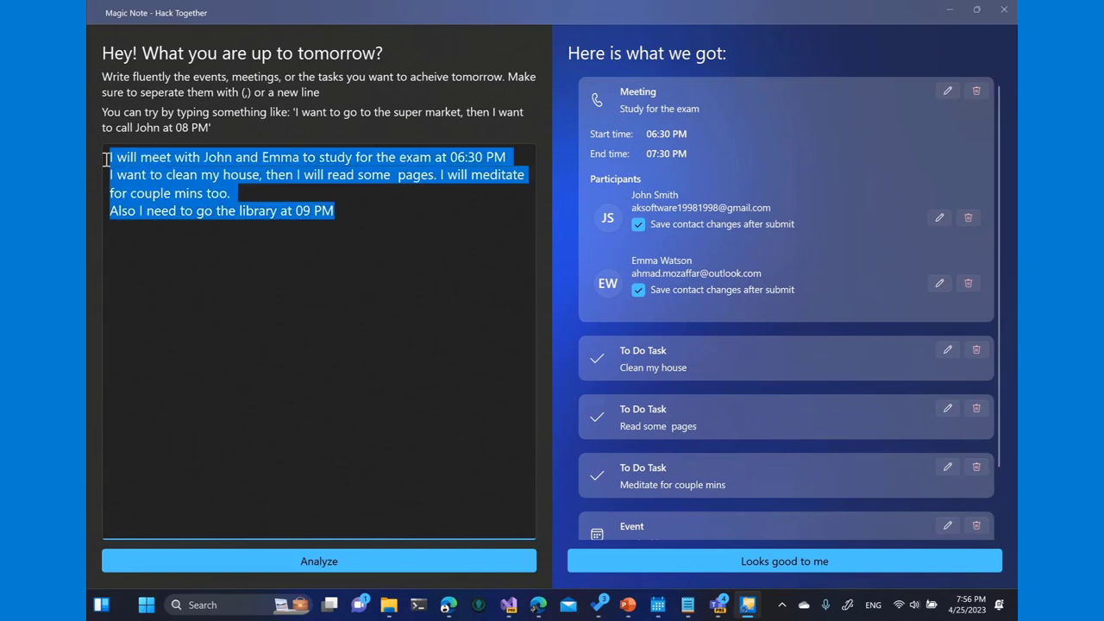
{"action": "left_click", "coordinate": [375, 267]}
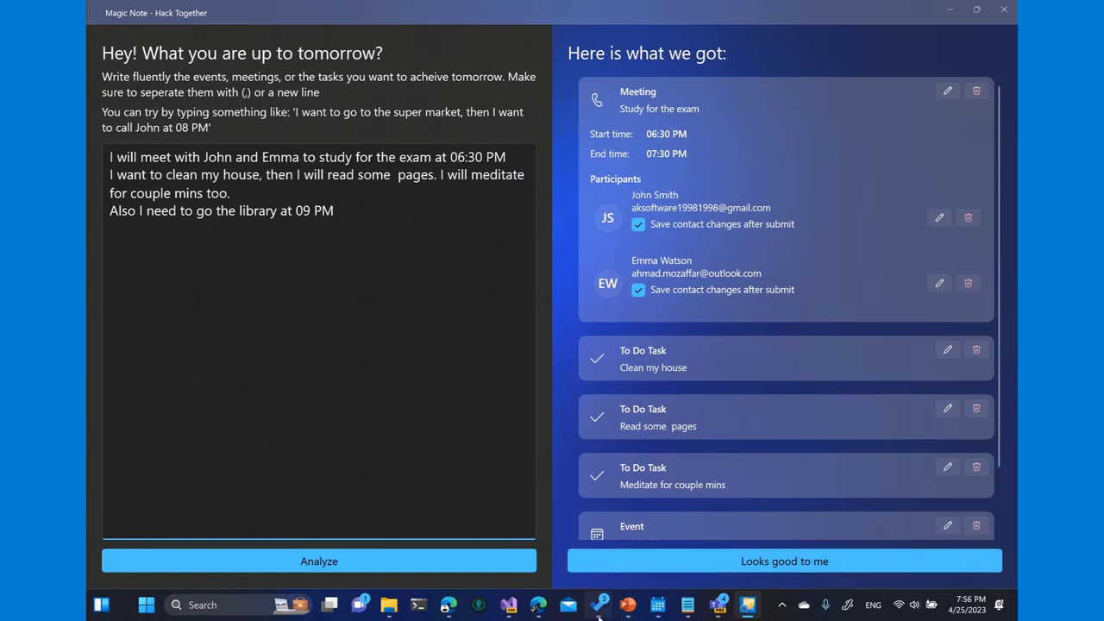
{"action": "left_click_drag", "start_coordinate": [340, 262], "coordinate": [126, 158]}
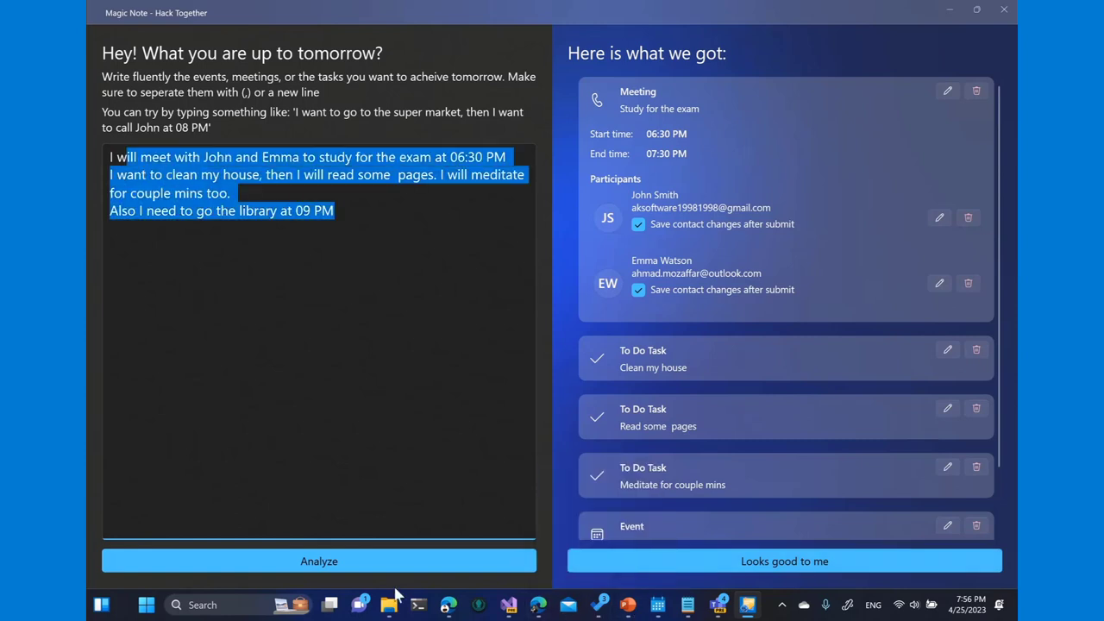
{"action": "left_click", "coordinate": [740, 164]}
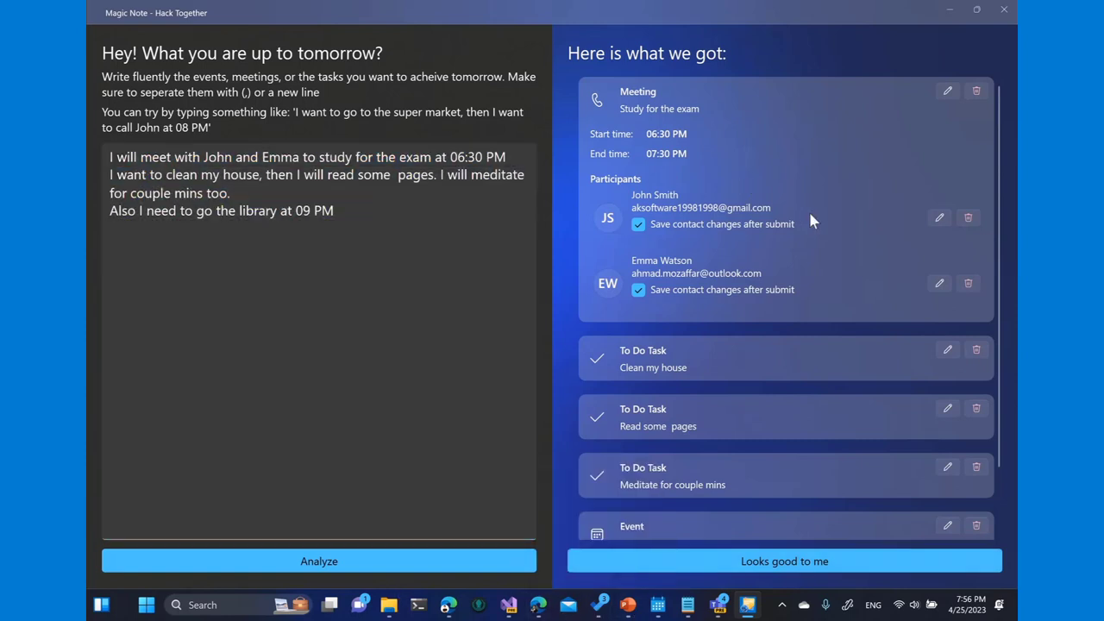
{"action": "scroll", "coordinate": [815, 220], "scroll_direction": "down", "scroll_amount": 2}
{"action": "scroll", "coordinate": [839, 259], "scroll_direction": "up", "scroll_amount": 2}
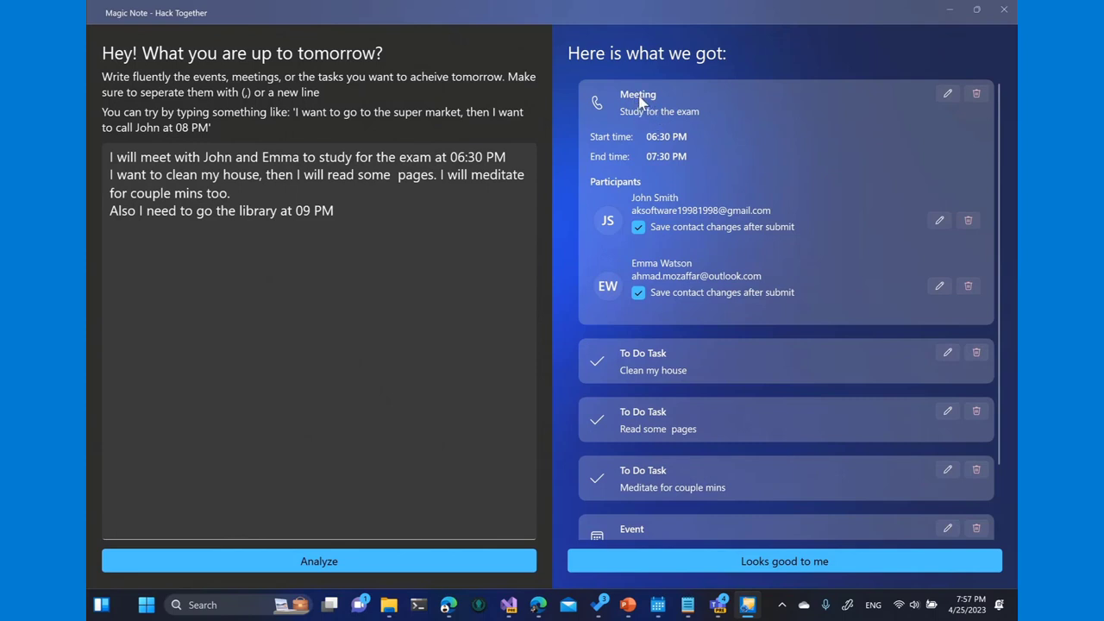
{"action": "double_click", "coordinate": [226, 157]}
{"action": "double_click", "coordinate": [285, 159]}
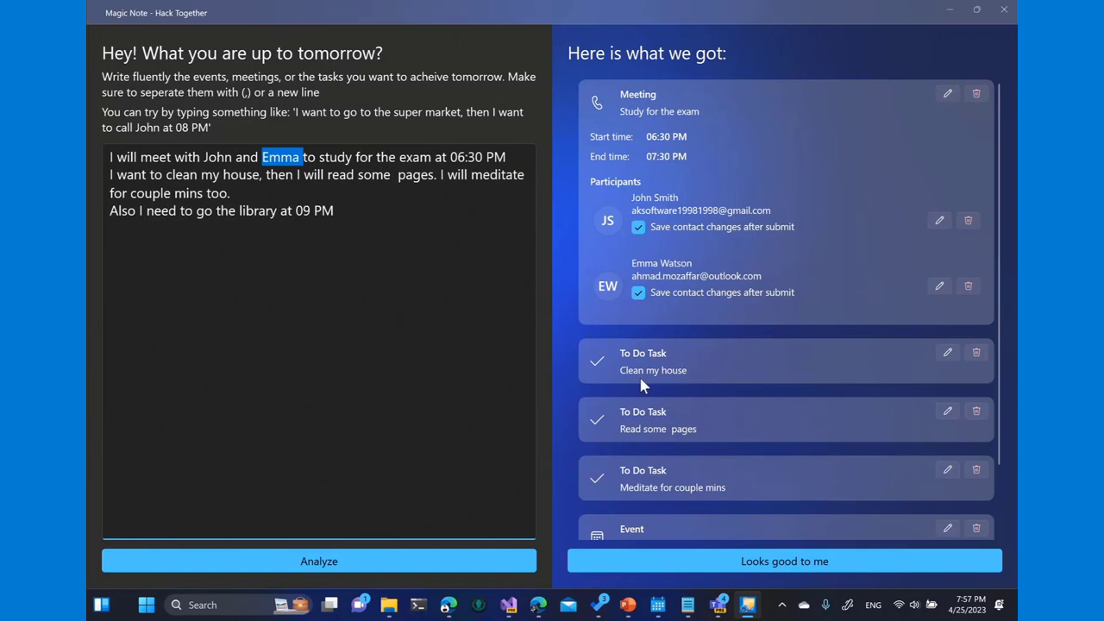
{"action": "left_click", "coordinate": [669, 374]}
{"action": "scroll", "coordinate": [664, 363], "scroll_direction": "down", "scroll_amount": 2}
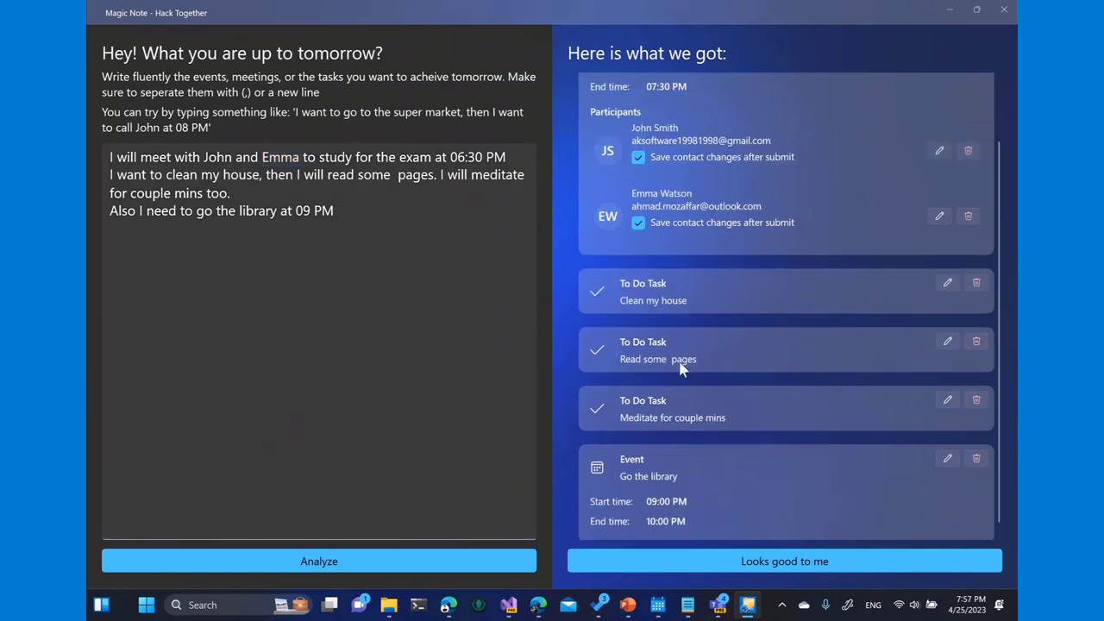
{"action": "scroll", "coordinate": [661, 366], "scroll_direction": "down", "scroll_amount": 1}
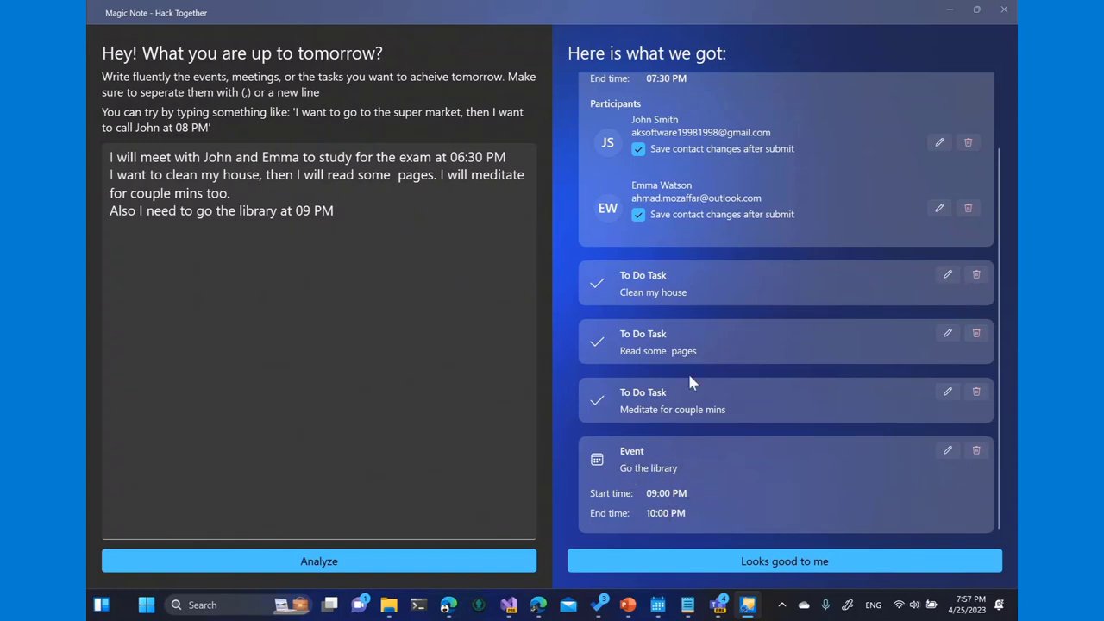
{"action": "scroll", "coordinate": [687, 371], "scroll_direction": "up", "scroll_amount": 2}
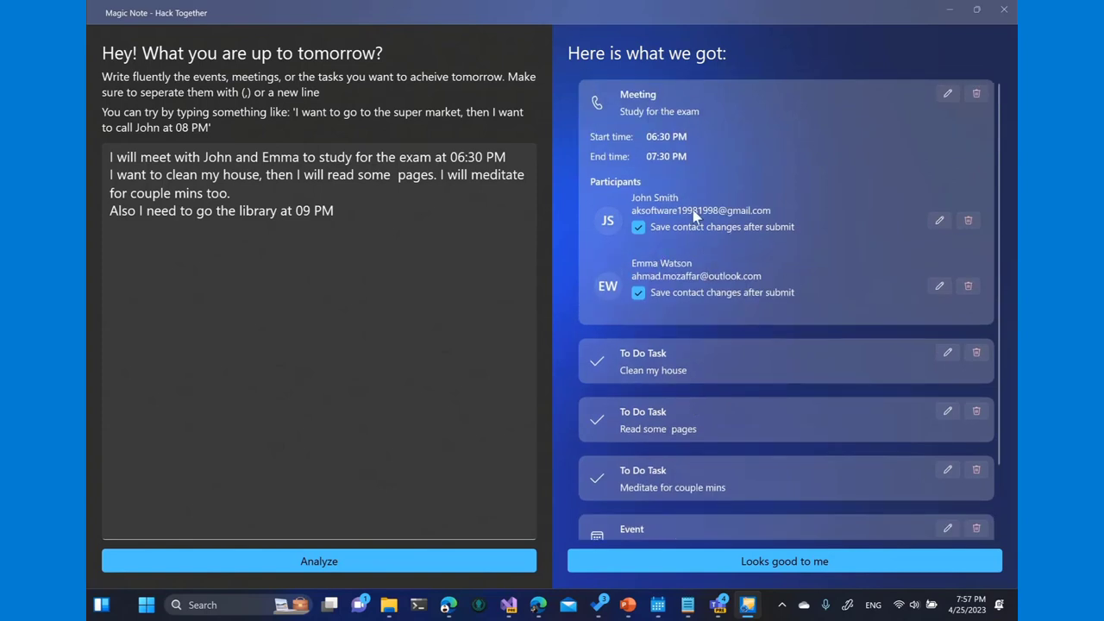
- Check the two people named in the note's first line against the participants of the exam study meeting
{"action": "double_click", "coordinate": [224, 160]}
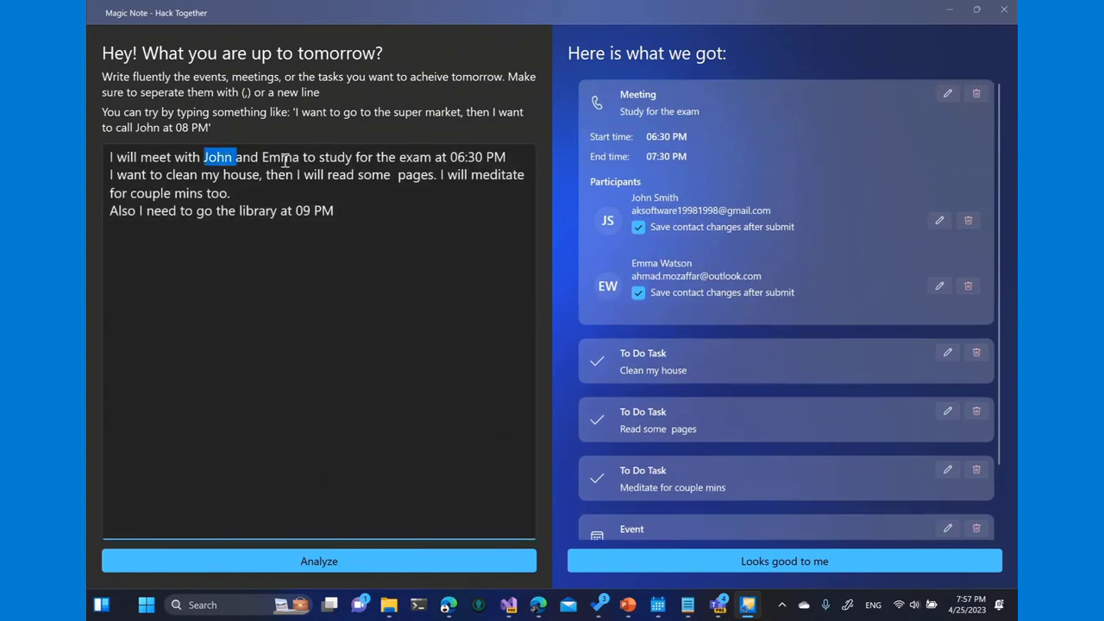
{"action": "double_click", "coordinate": [284, 160]}
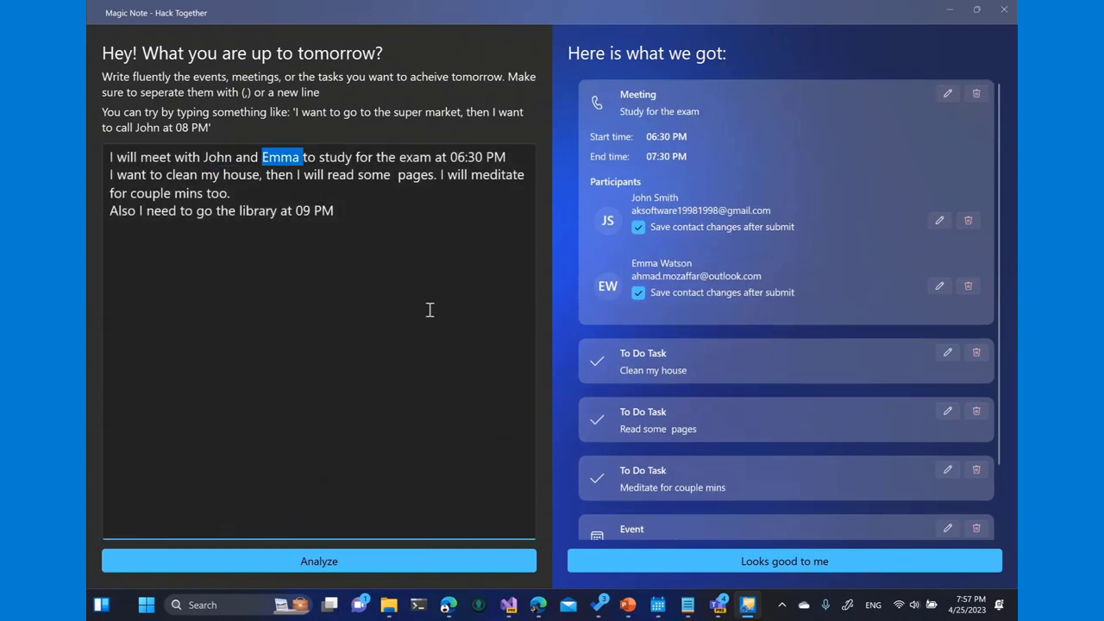
{"action": "left_click", "coordinate": [648, 199]}
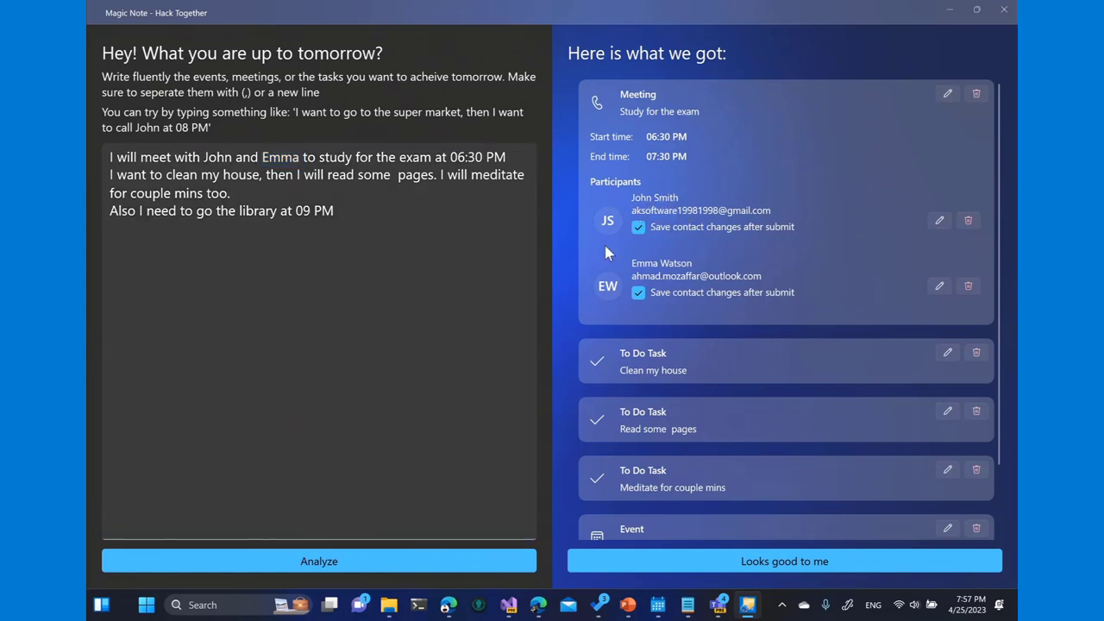
{"action": "double_click", "coordinate": [220, 158]}
{"action": "double_click", "coordinate": [278, 160]}
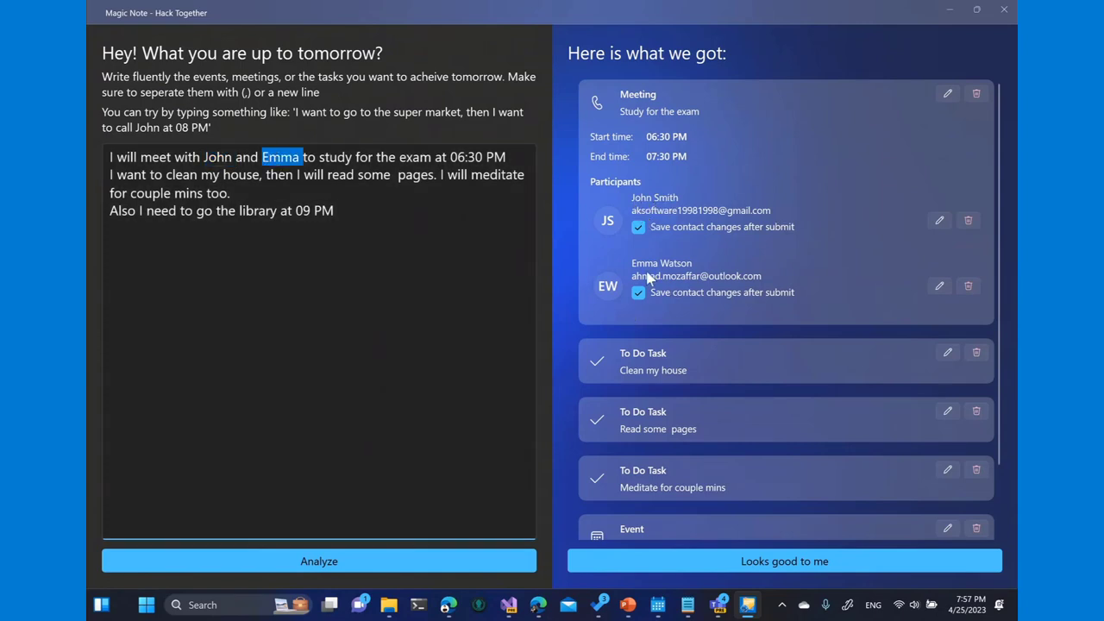
{"action": "left_click", "coordinate": [939, 287]}
{"action": "left_click_drag", "start_coordinate": [769, 293], "coordinate": [645, 292]}
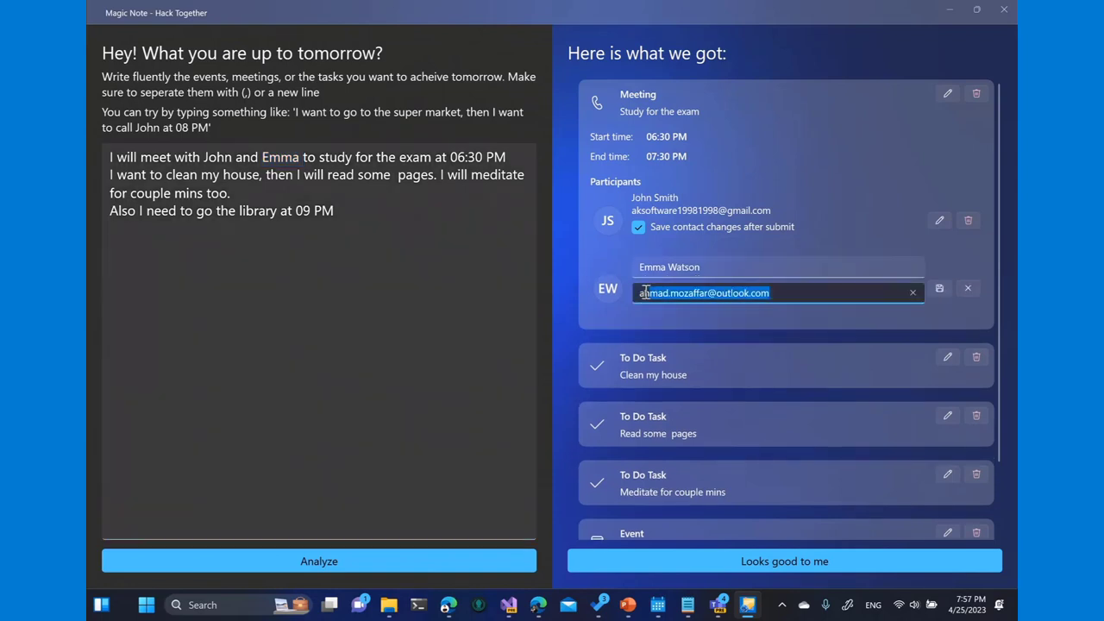
{"action": "left_click", "coordinate": [964, 287]}
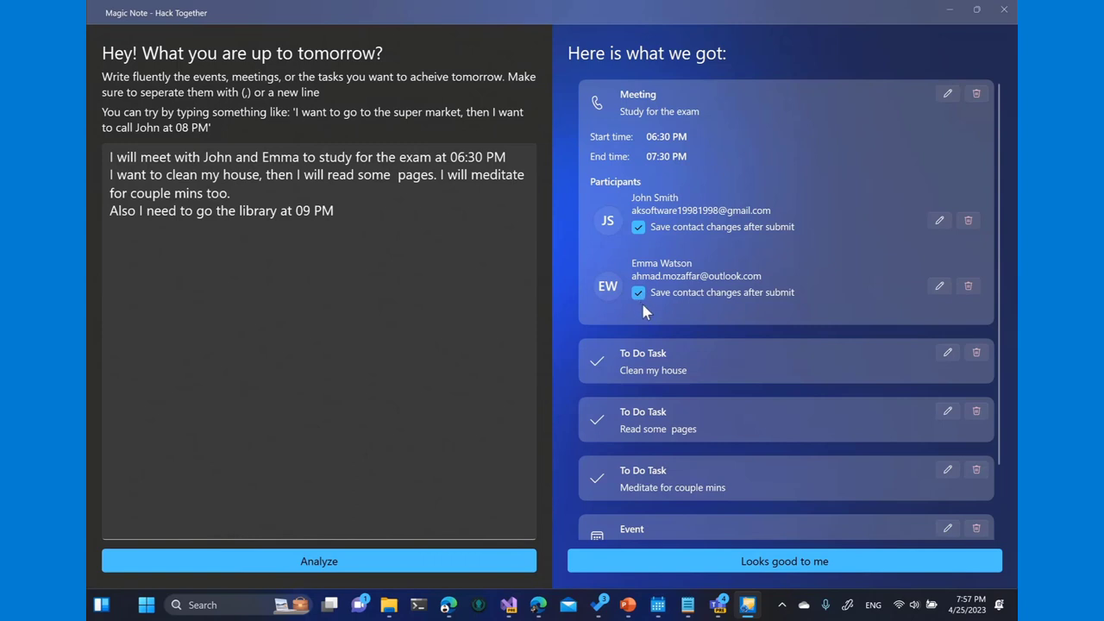
- Change the "Read some pages" to-do task to "Write couple pages" and save it
{"action": "scroll", "coordinate": [873, 295], "scroll_direction": "down", "scroll_amount": 2}
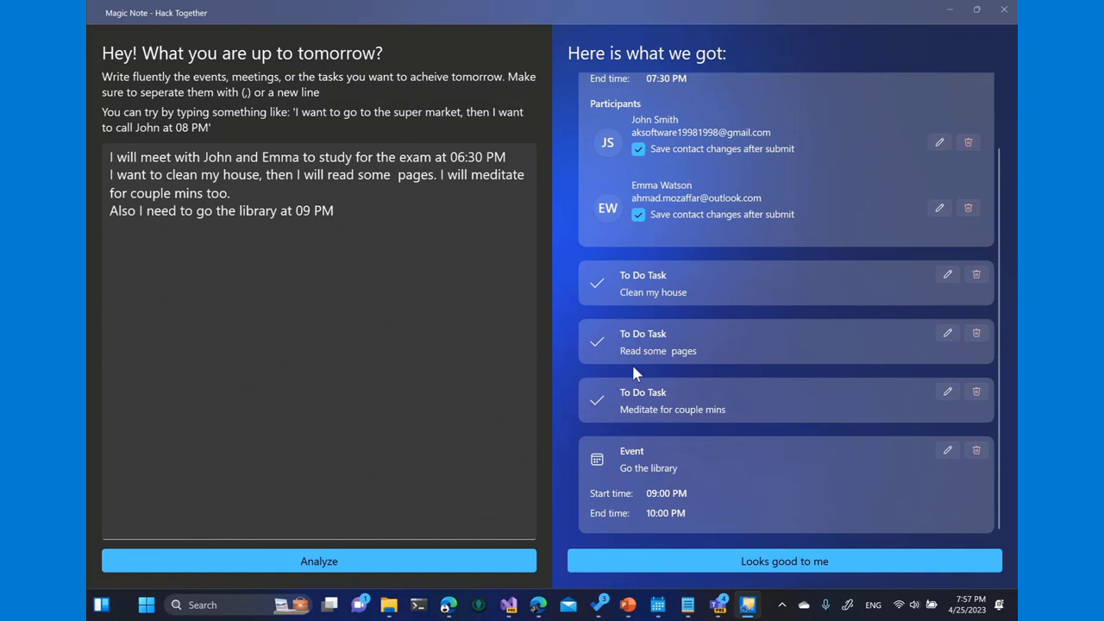
{"action": "left_click", "coordinate": [946, 333]}
{"action": "left_click_drag", "start_coordinate": [750, 359], "coordinate": [623, 366]}
{"action": "type", "text": "Wriot"}
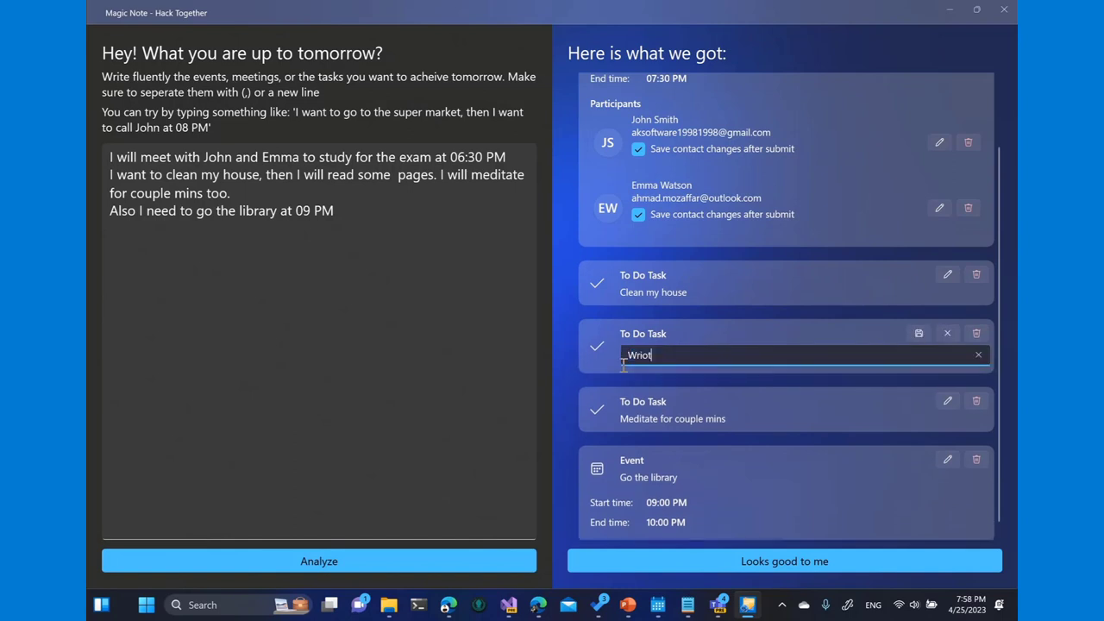
{"action": "type", "text": "ee s"}
{"action": "type", "text": "ouple pages"}
{"action": "left_click", "coordinate": [921, 334]}
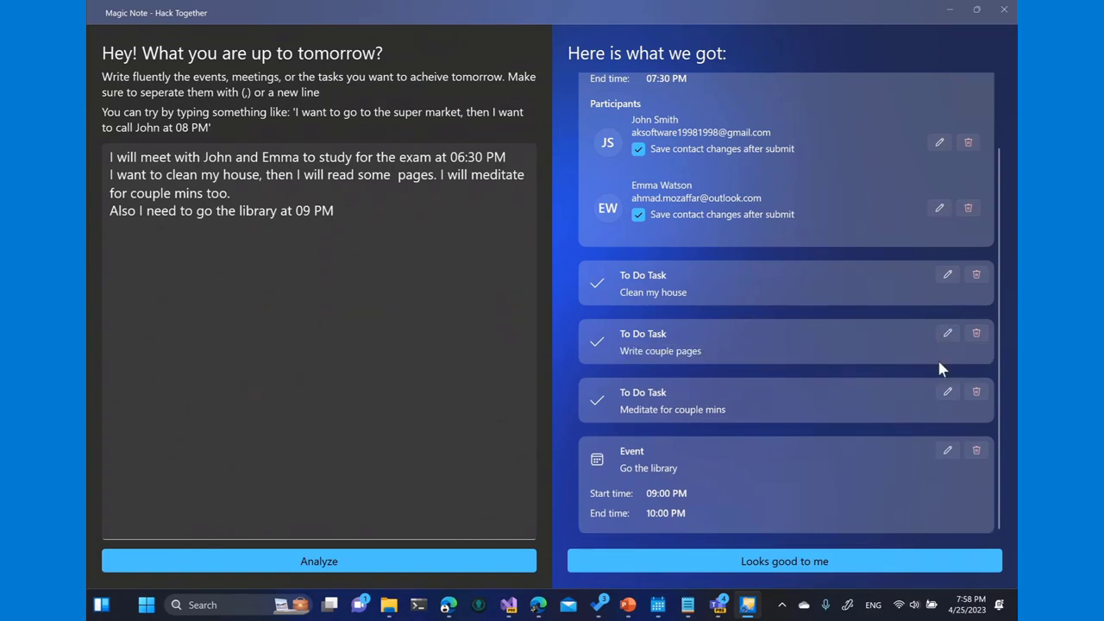
- Delete the "Write couple pages" to-do task, review the remaining items and submit them
{"action": "left_click", "coordinate": [975, 334]}
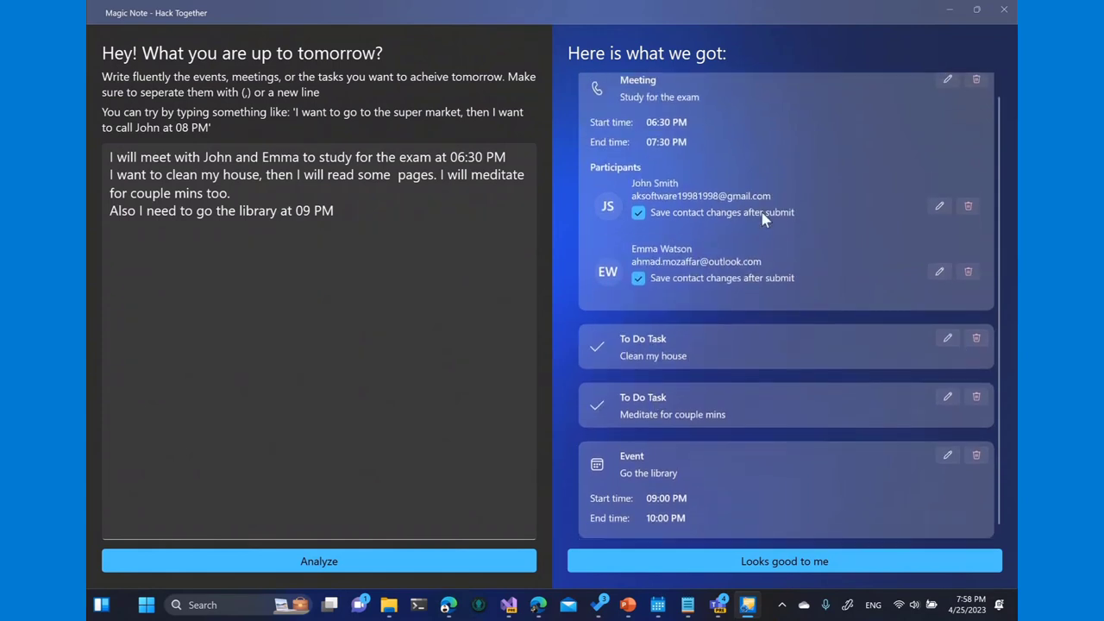
{"action": "scroll", "coordinate": [673, 216], "scroll_direction": "up", "scroll_amount": 1}
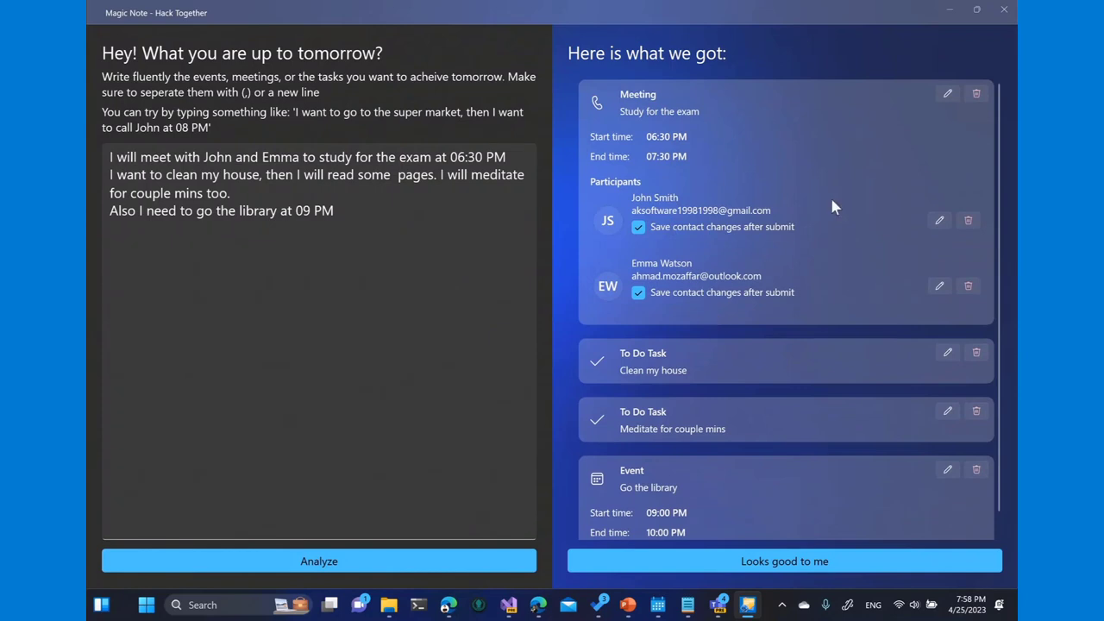
{"action": "scroll", "coordinate": [834, 207], "scroll_direction": "down", "scroll_amount": 1}
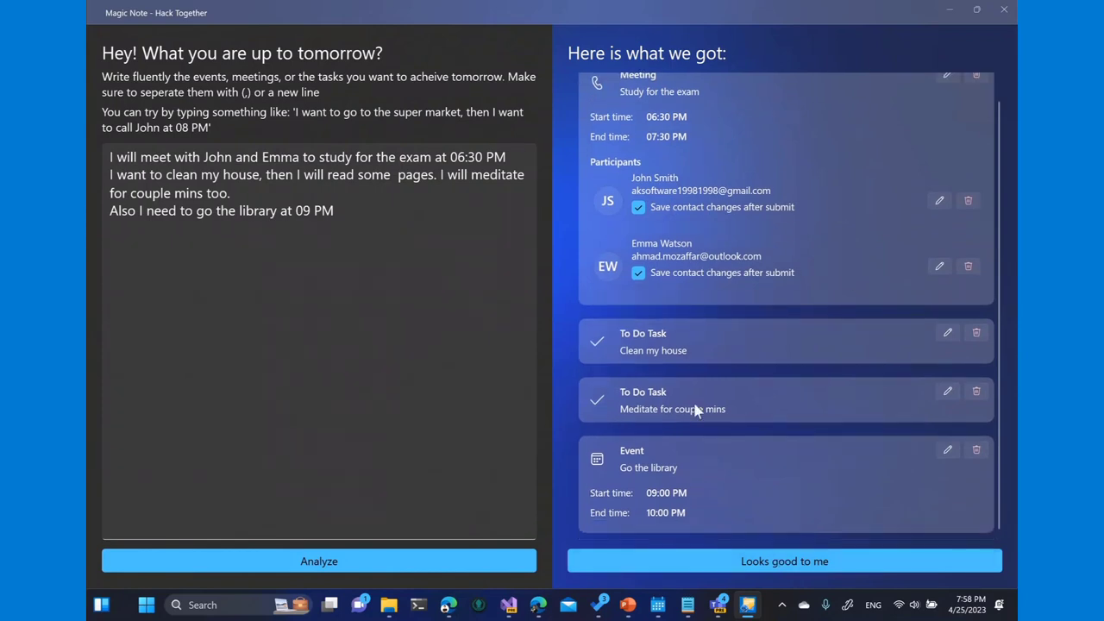
{"action": "scroll", "coordinate": [742, 363], "scroll_direction": "up", "scroll_amount": 1}
{"action": "scroll", "coordinate": [789, 354], "scroll_direction": "down", "scroll_amount": 1}
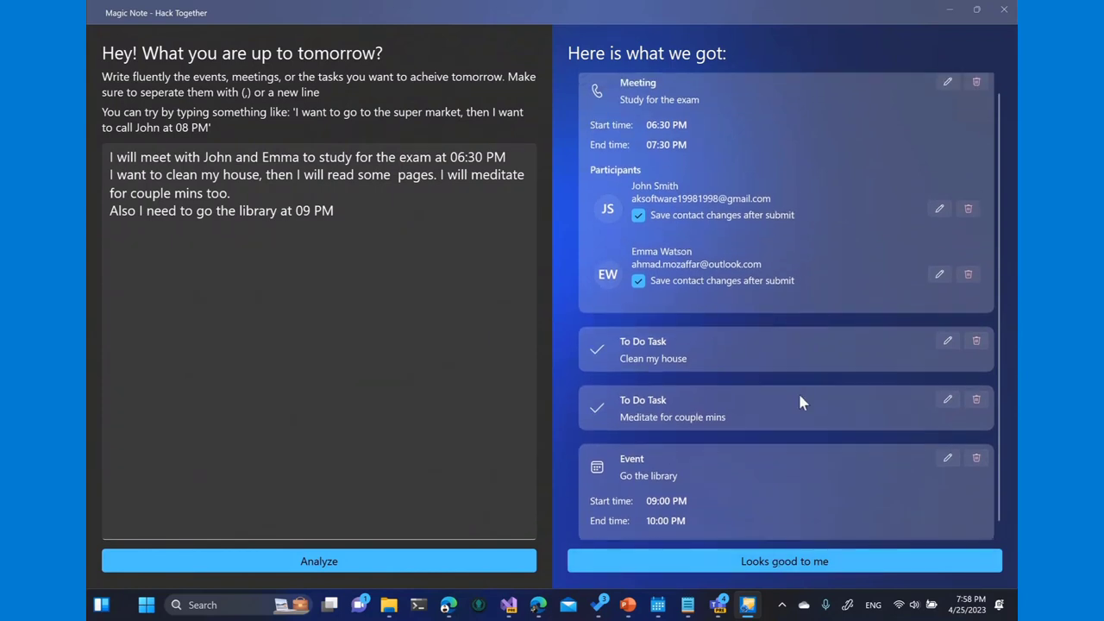
{"action": "scroll", "coordinate": [776, 345], "scroll_direction": "up", "scroll_amount": 1}
{"action": "scroll", "coordinate": [767, 380], "scroll_direction": "down", "scroll_amount": 1}
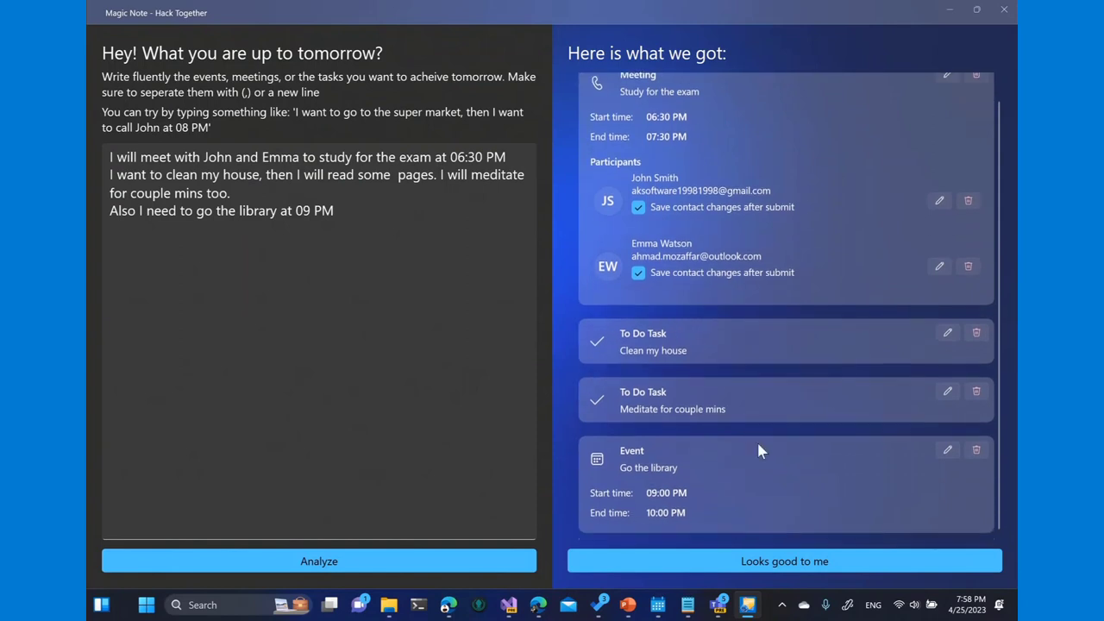
{"action": "left_click", "coordinate": [779, 568]}
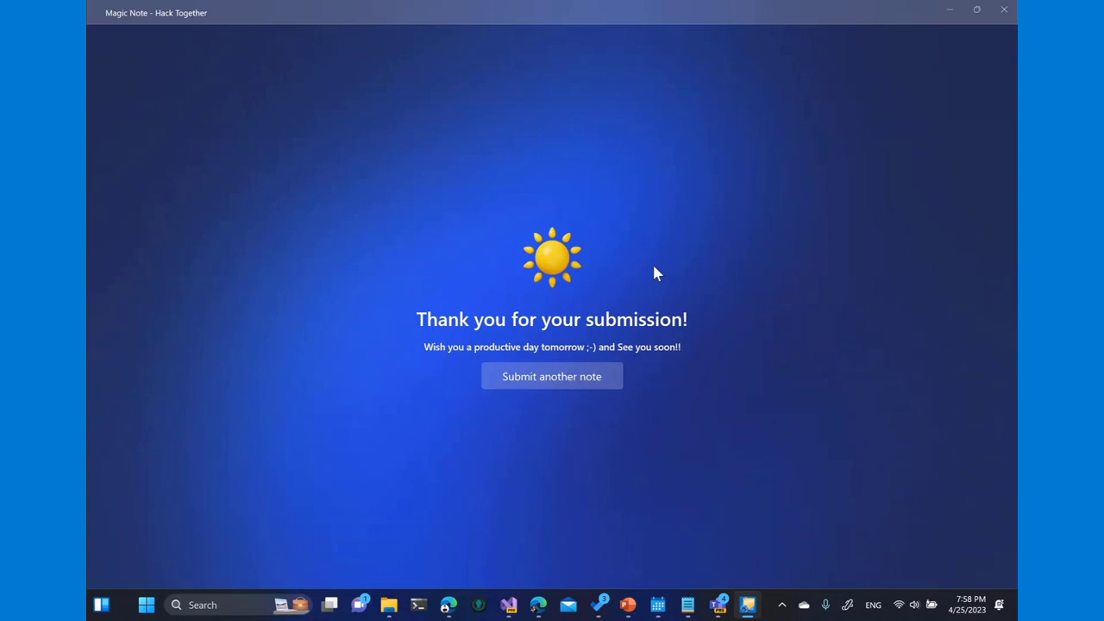
- Switch to Microsoft To Do and check the Tasks list for the submitted to-do tasks
{"action": "left_click", "coordinate": [599, 605]}
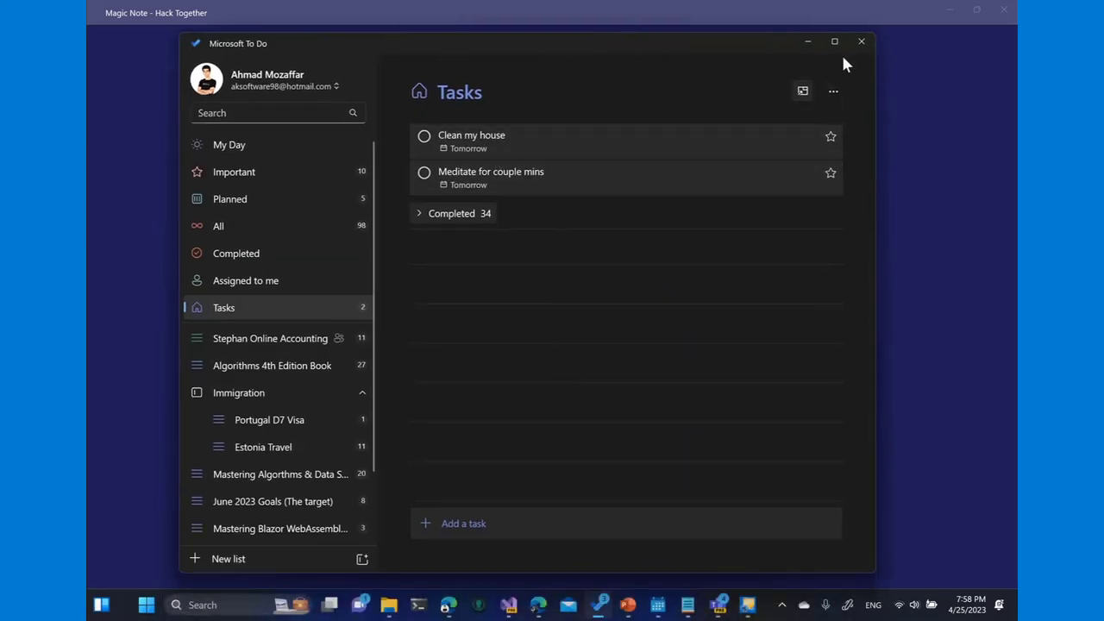
{"action": "left_click", "coordinate": [806, 43]}
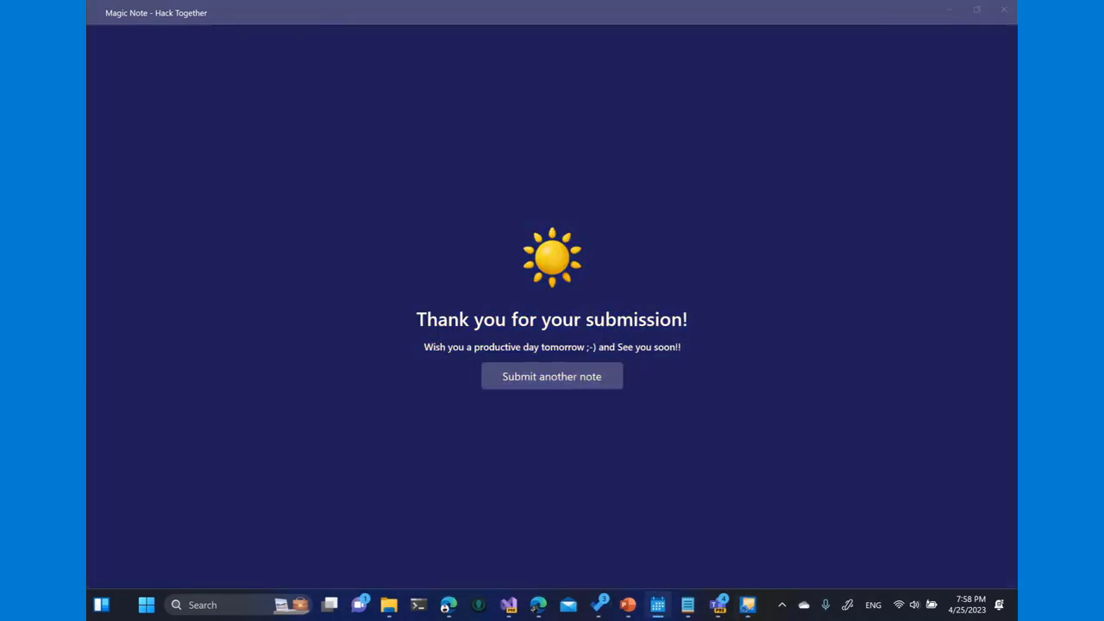
- Switch to Calendar, maximize it, and view the details and participants of the "Study for the exam" meeting on Wednesday, April 26
{"action": "left_click", "coordinate": [657, 605]}
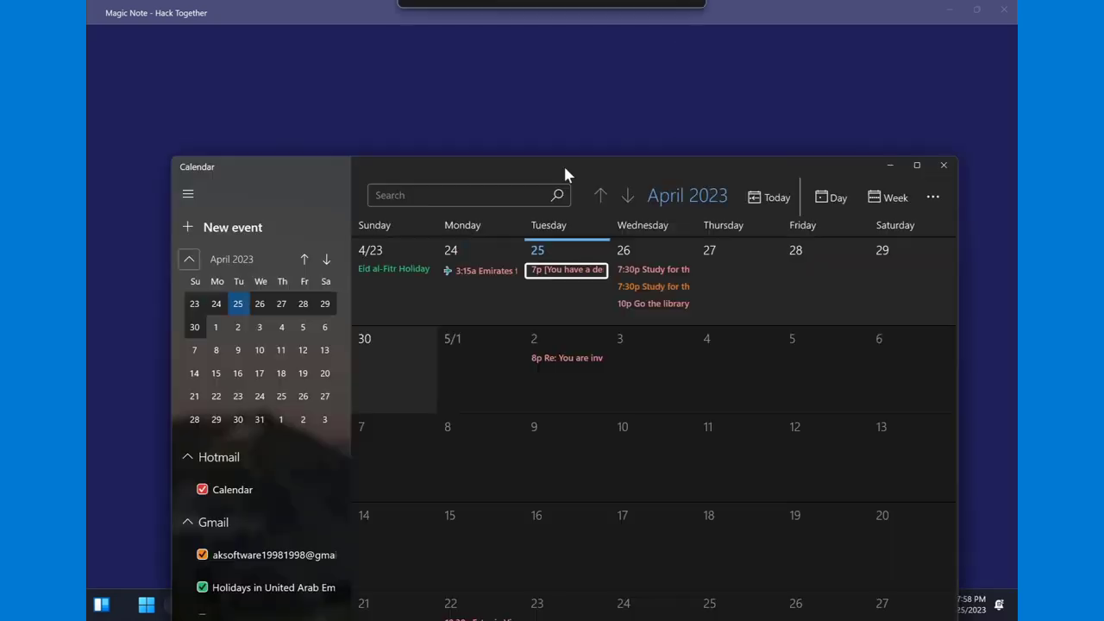
{"action": "left_click_drag", "start_coordinate": [567, 172], "coordinate": [482, 5]}
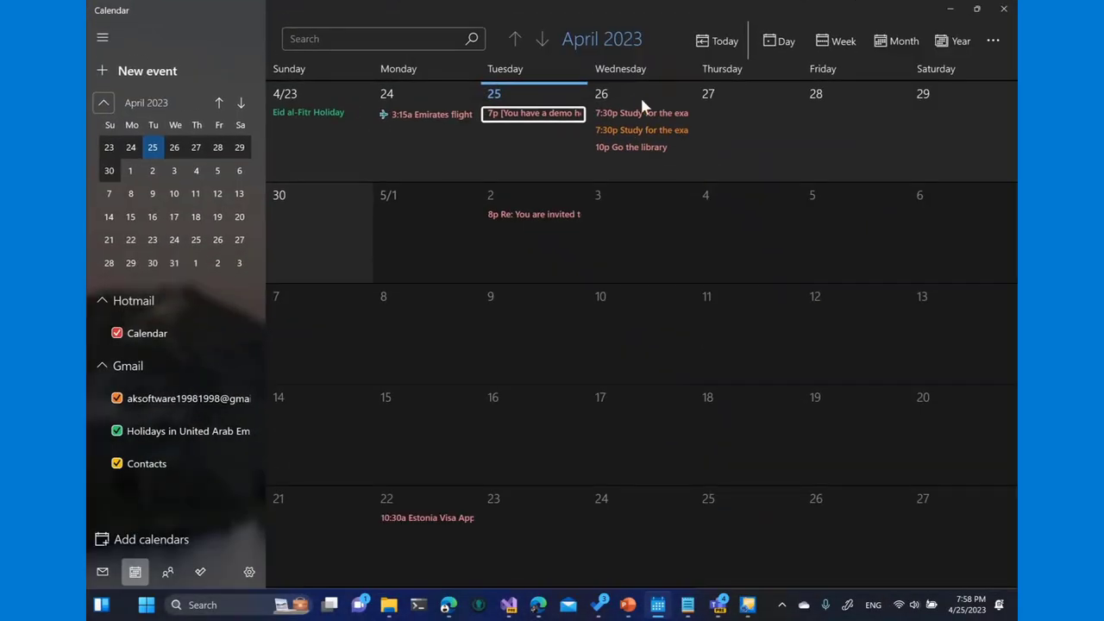
{"action": "left_click", "coordinate": [640, 94]}
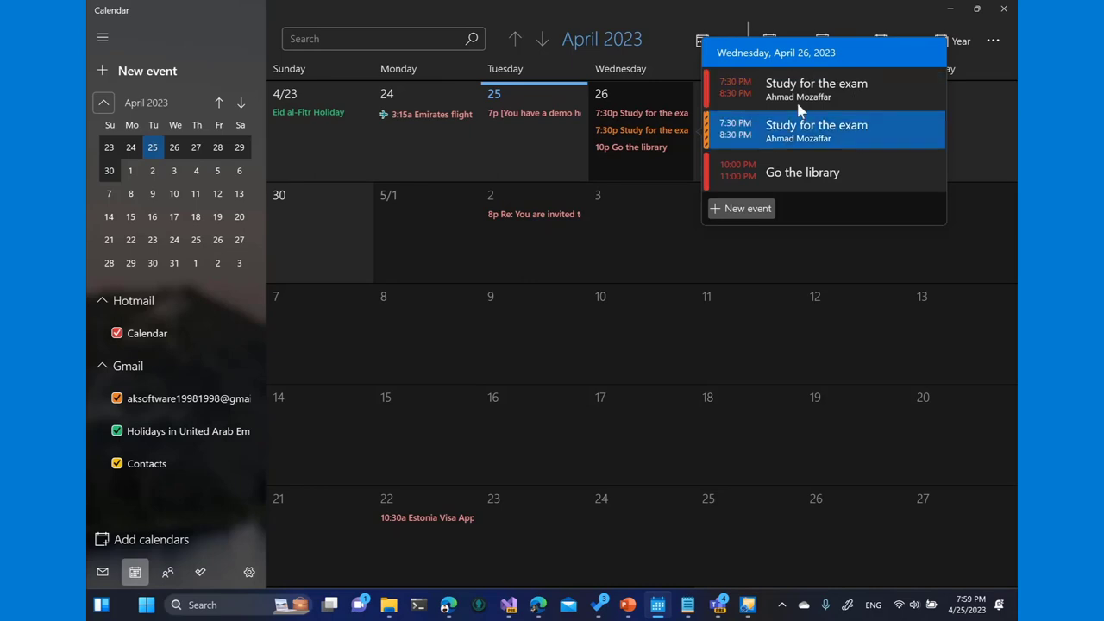
{"action": "left_click", "coordinate": [772, 97]}
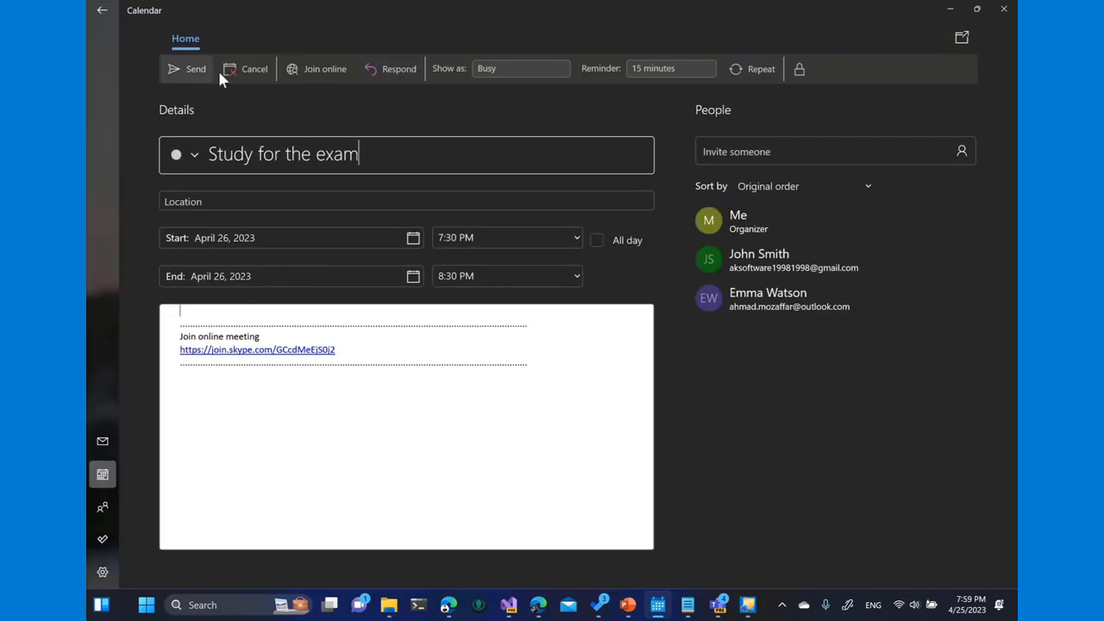
{"action": "left_click", "coordinate": [101, 11]}
- View the details of the "Go the library" event on April 26 and return to Magic Note
{"action": "left_click", "coordinate": [634, 141]}
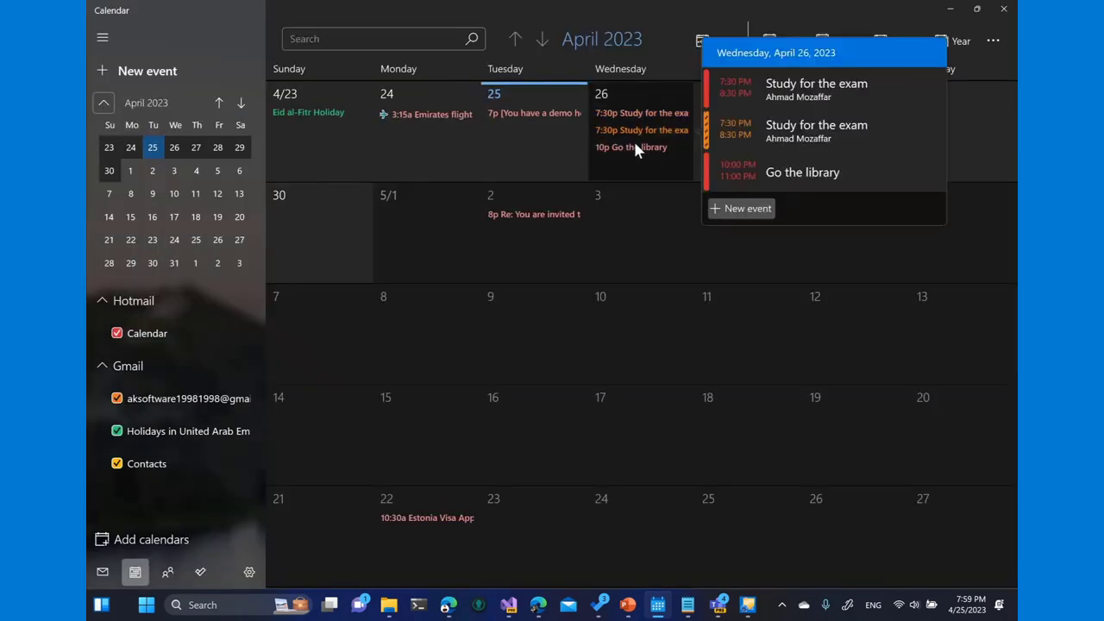
{"action": "left_click", "coordinate": [769, 179]}
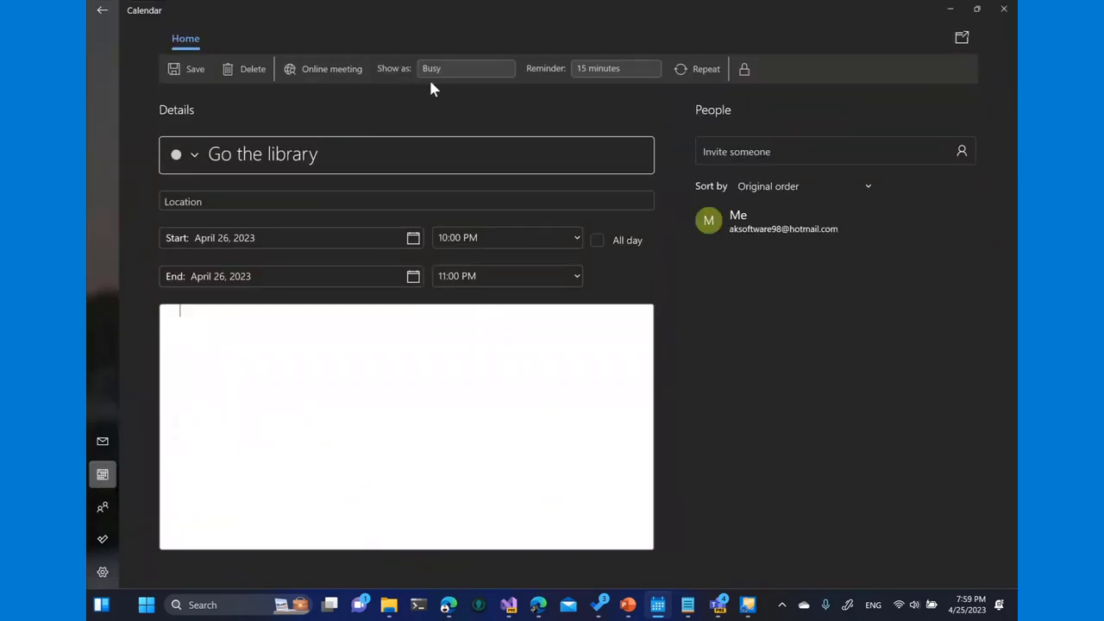
{"action": "left_click", "coordinate": [101, 11]}
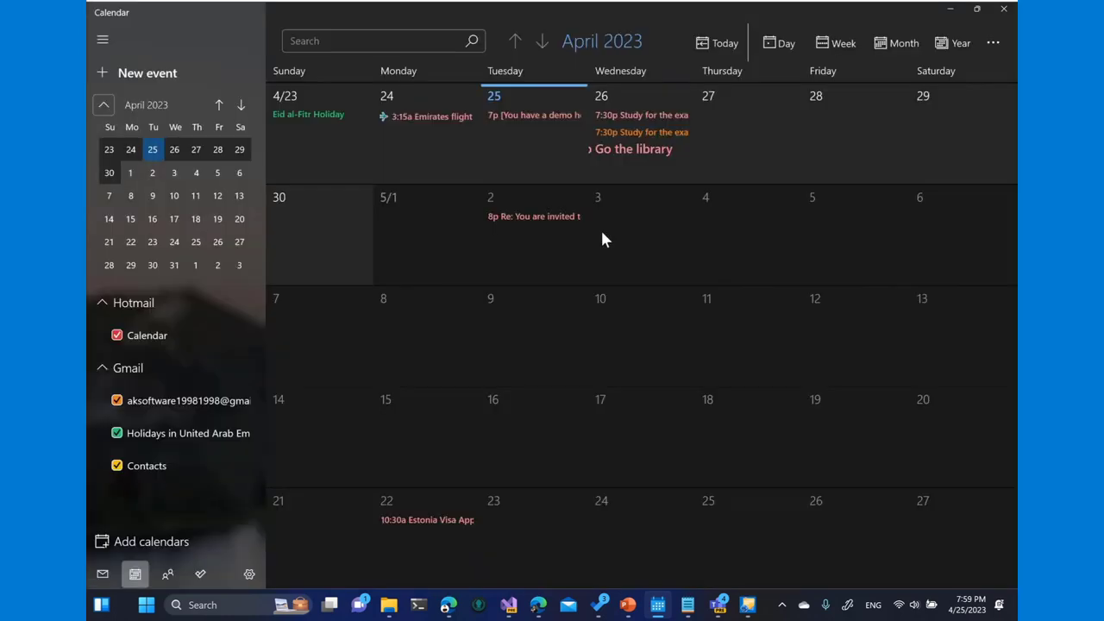
{"action": "left_click", "coordinate": [949, 9]}
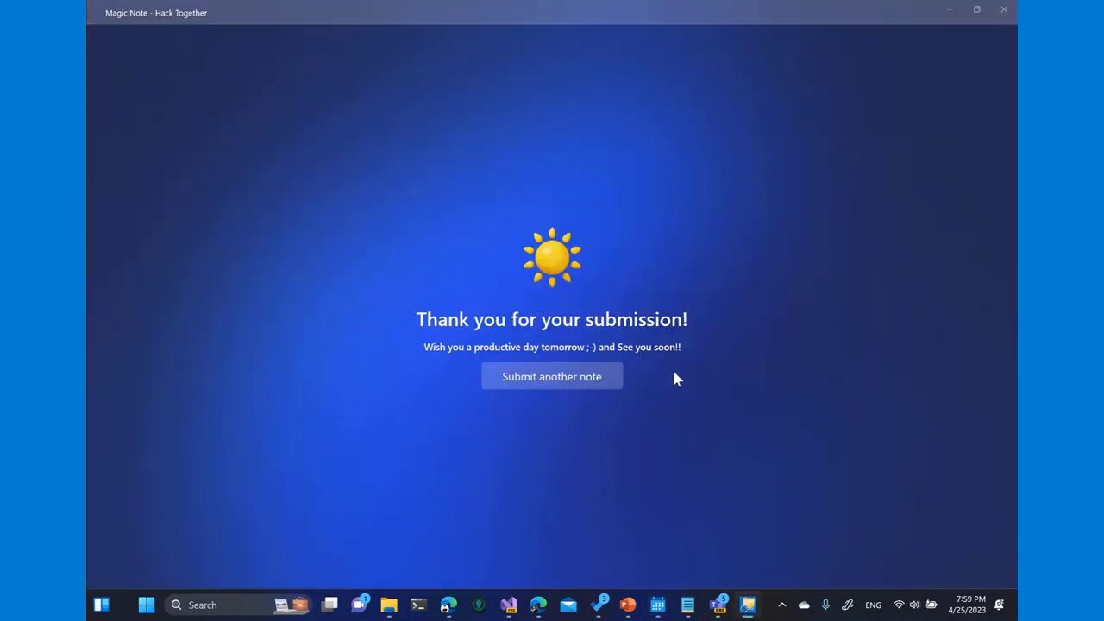